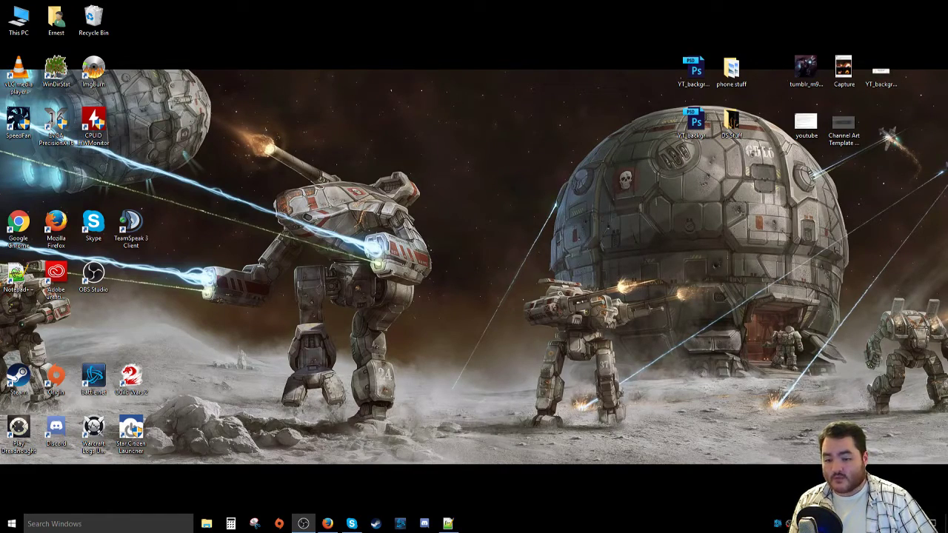
# - Switch to Steam and show the Games category of the library
pyautogui.click(376, 524)
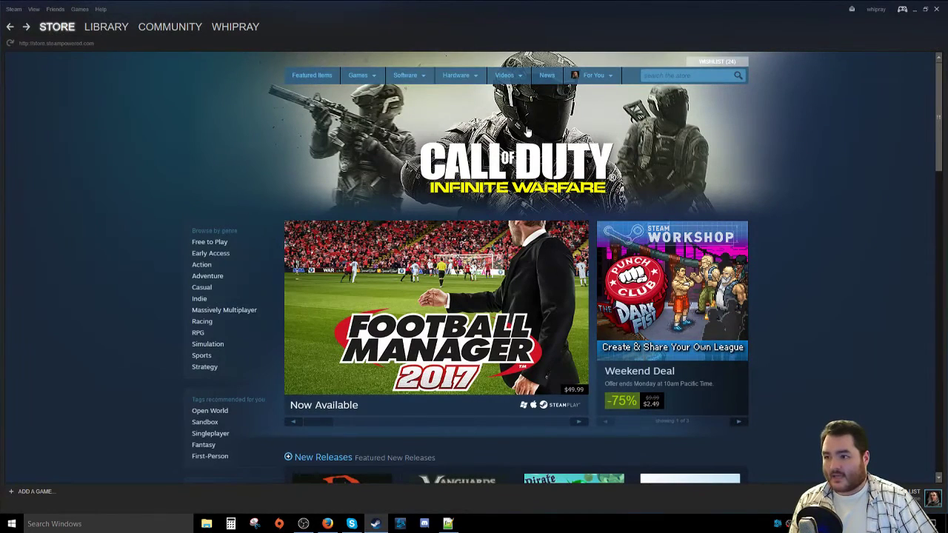
pyautogui.click(111, 26)
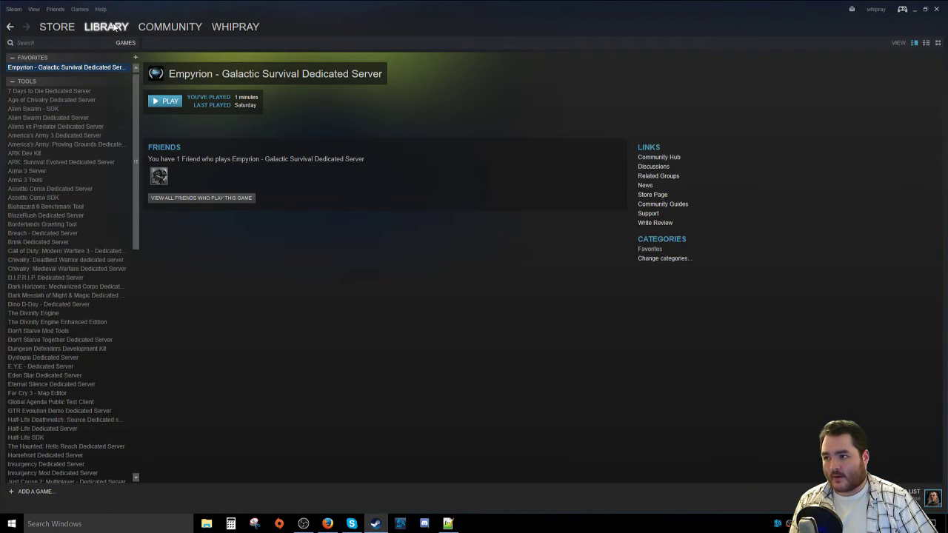
pyautogui.click(128, 42)
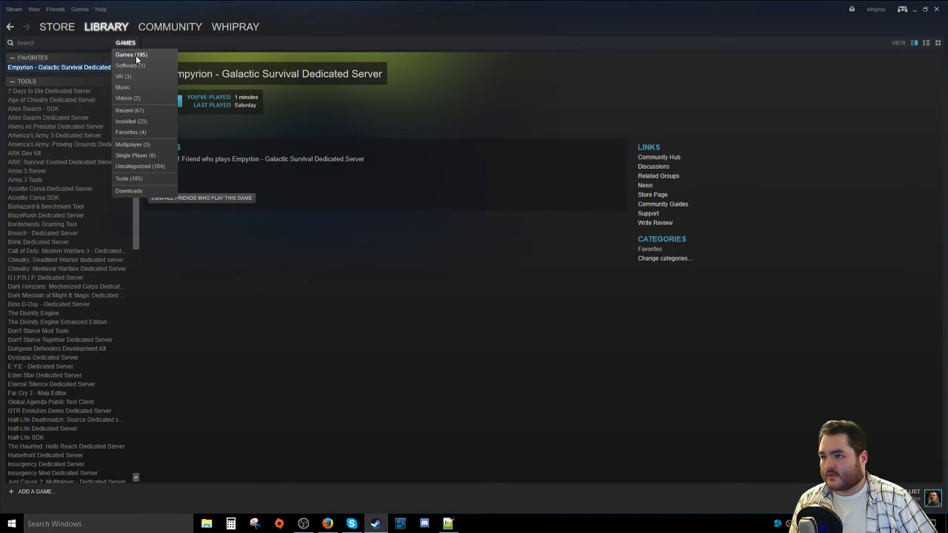
pyautogui.click(131, 55)
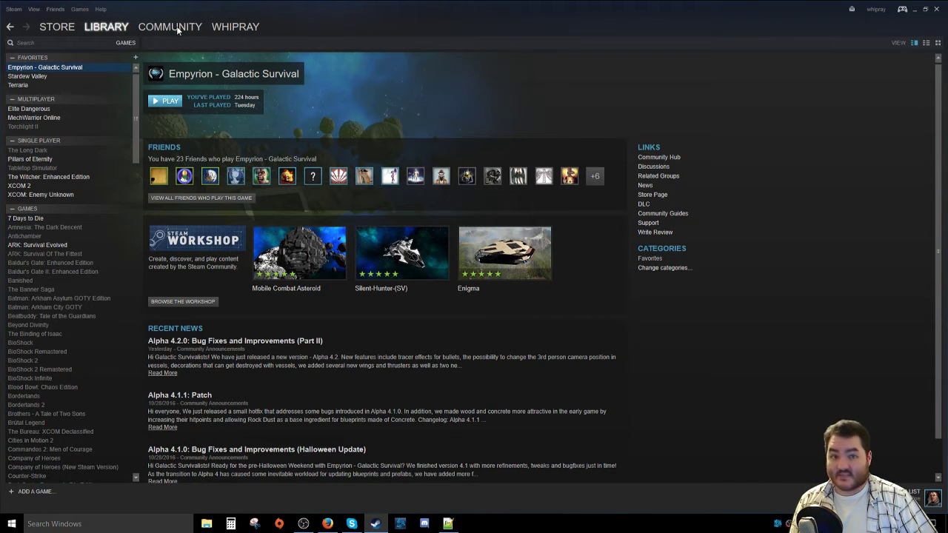
# - Show the library's Tools category and open the available actions for Empyrion - Galactic Survival Dedicated Server
pyautogui.moveTo(122, 31)
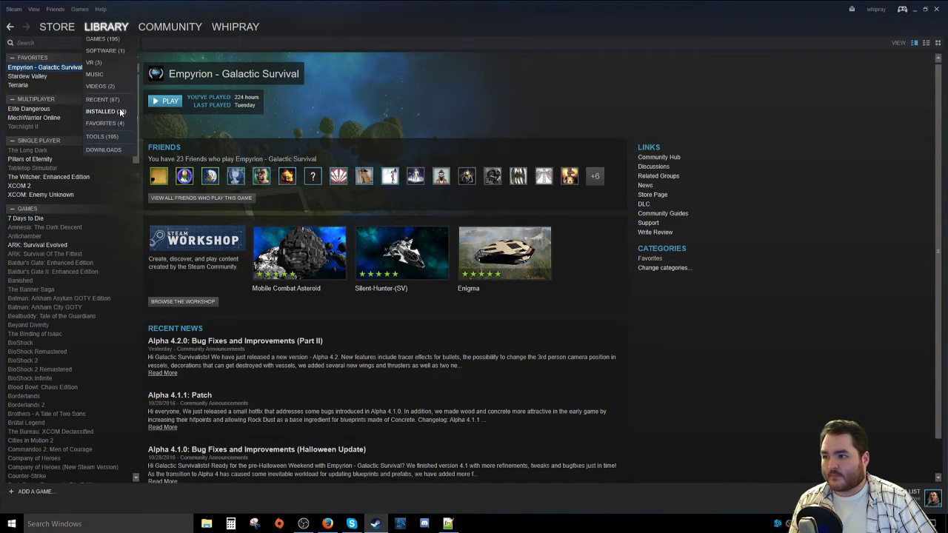
pyautogui.click(111, 137)
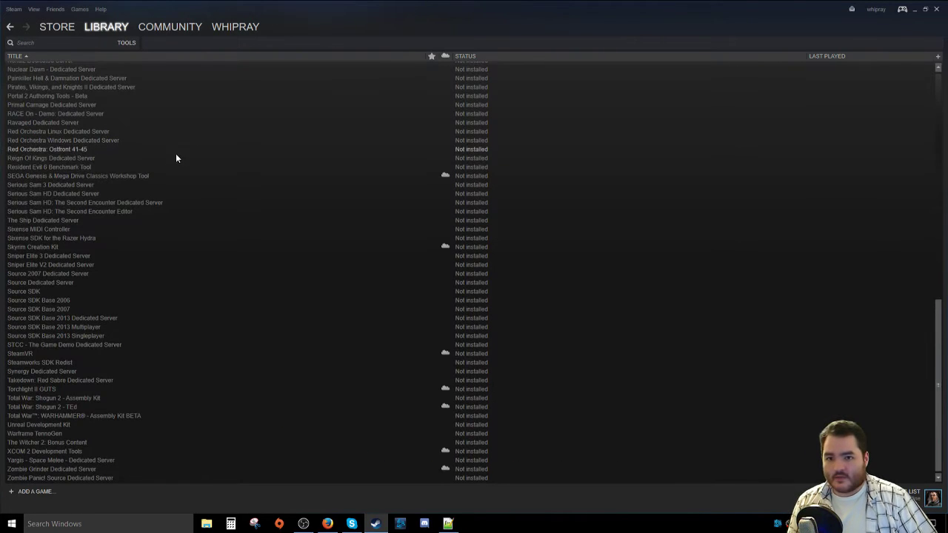
pyautogui.scroll(20, 178, 163)
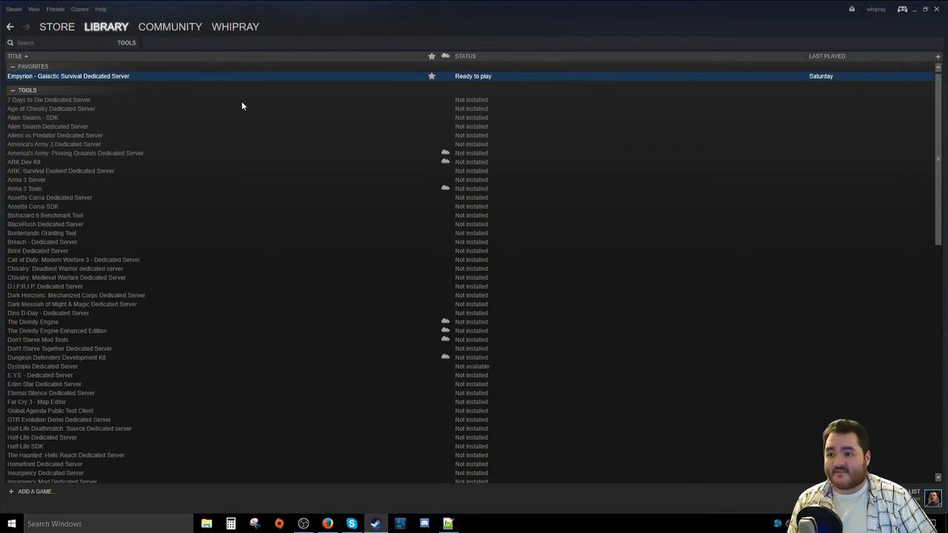
pyautogui.rightClick(110, 79)
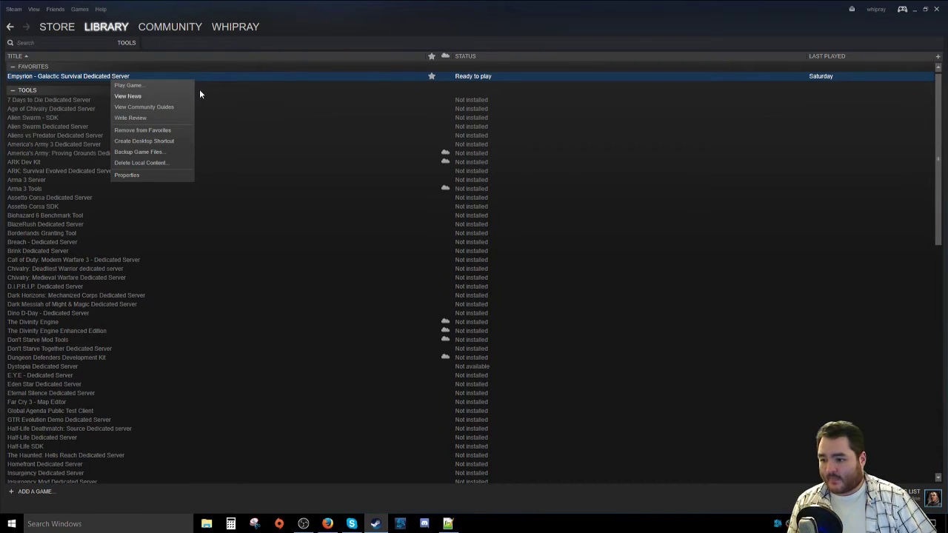
# - Switch to File Explorer and browse on RAID Array (D:) to the Steam\steamapps\common folder
pyautogui.click(207, 524)
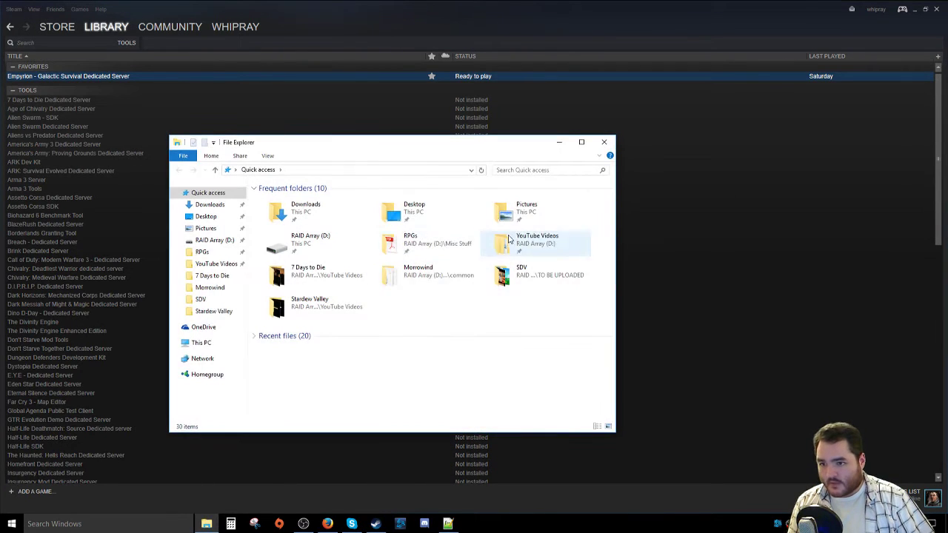
pyautogui.click(213, 239)
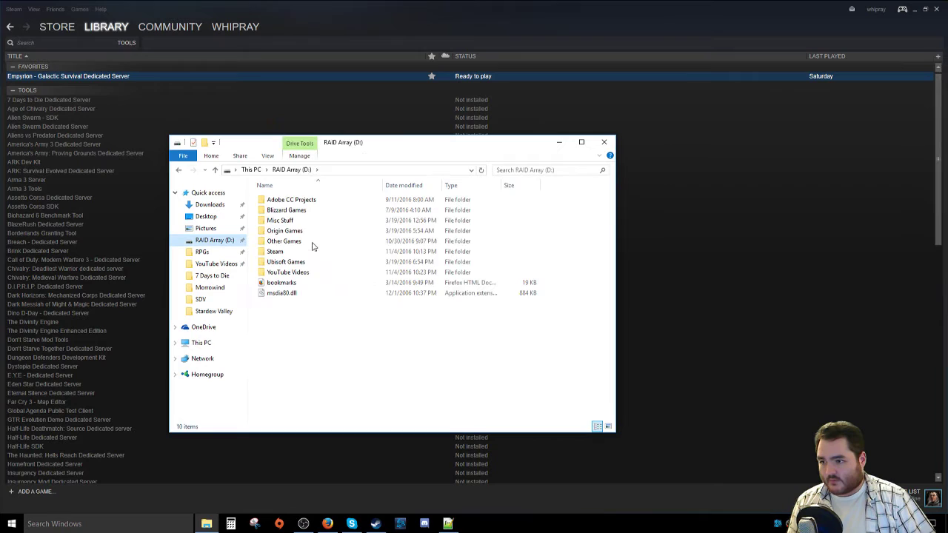
pyautogui.click(291, 254)
pyautogui.doubleClick(291, 255)
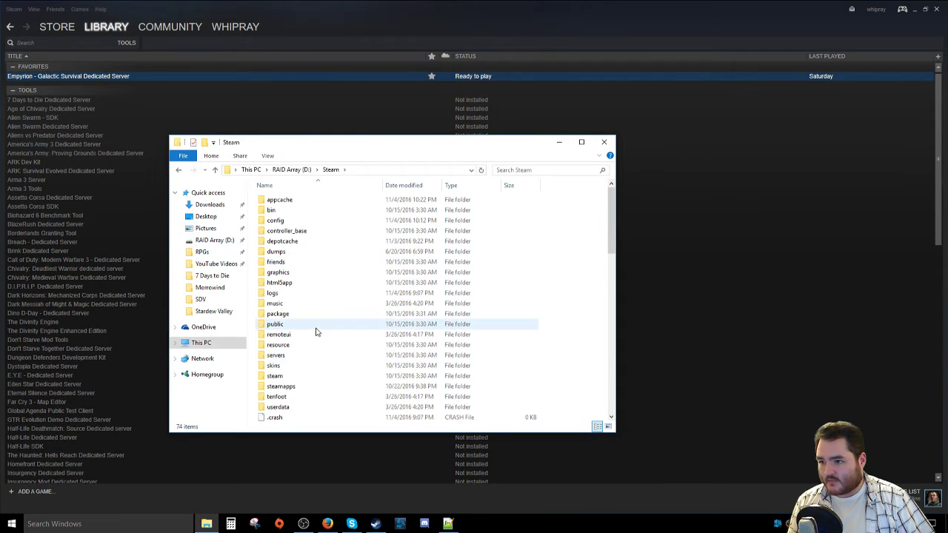
pyautogui.doubleClick(315, 389)
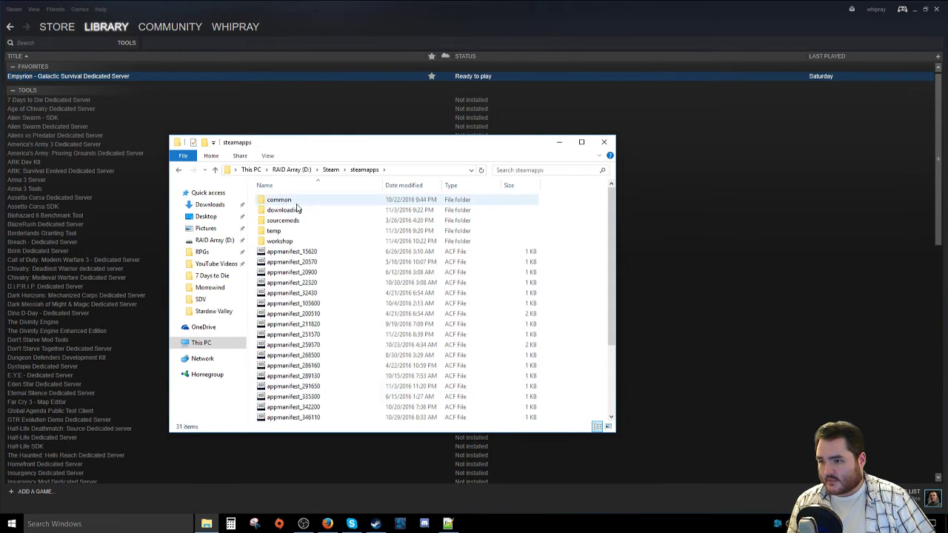
pyautogui.doubleClick(293, 201)
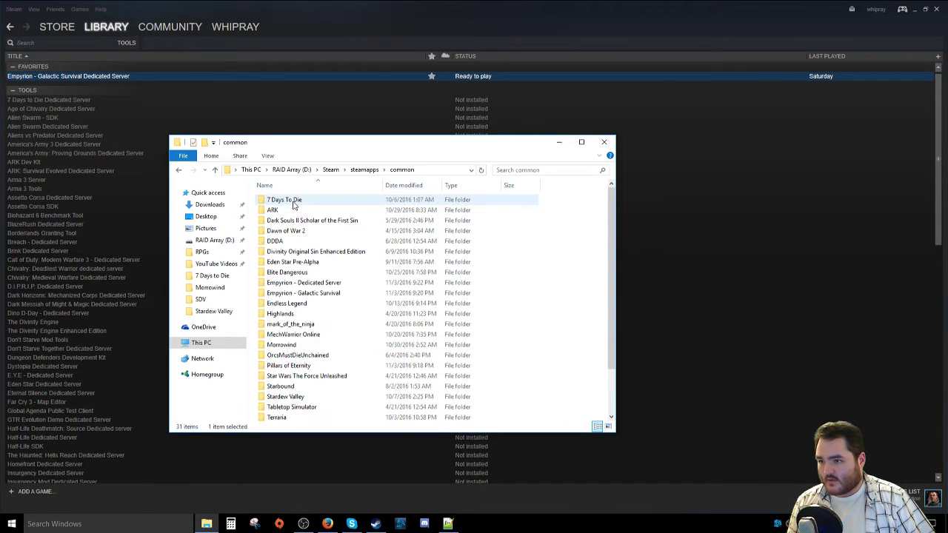
# - Locate the Empyrion - Dedicated Server folder next to the Empyrion - Galactic Survival folder and close the File Explorer window
pyautogui.click(334, 283)
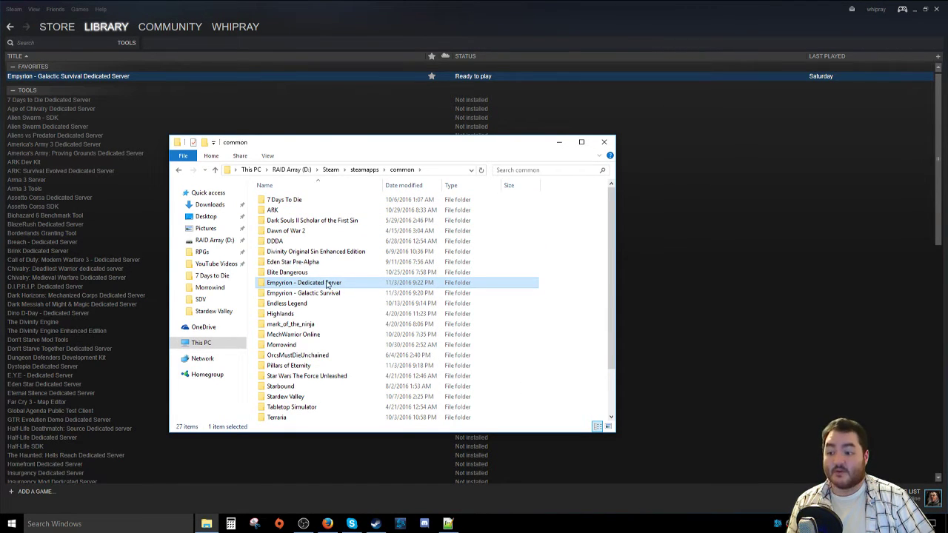
pyautogui.click(330, 293)
pyautogui.click(333, 283)
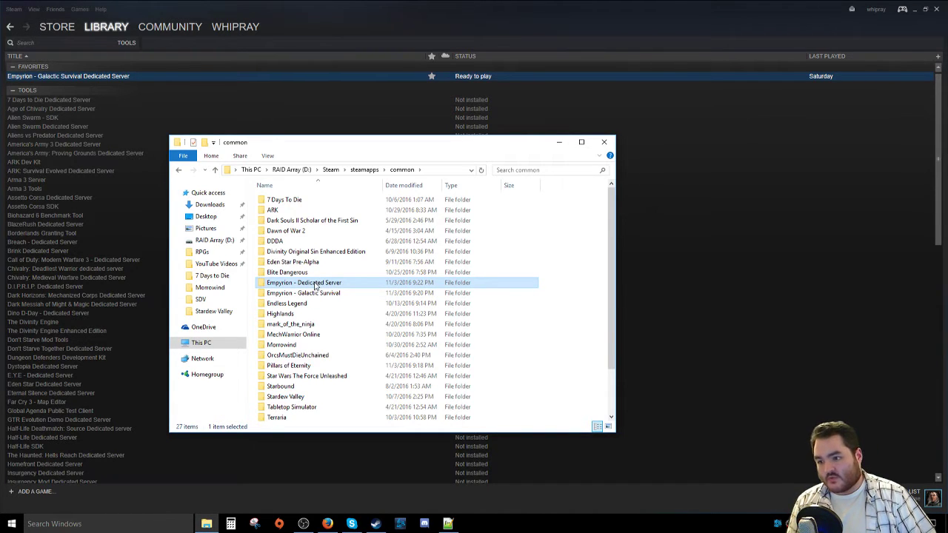
pyautogui.click(600, 145)
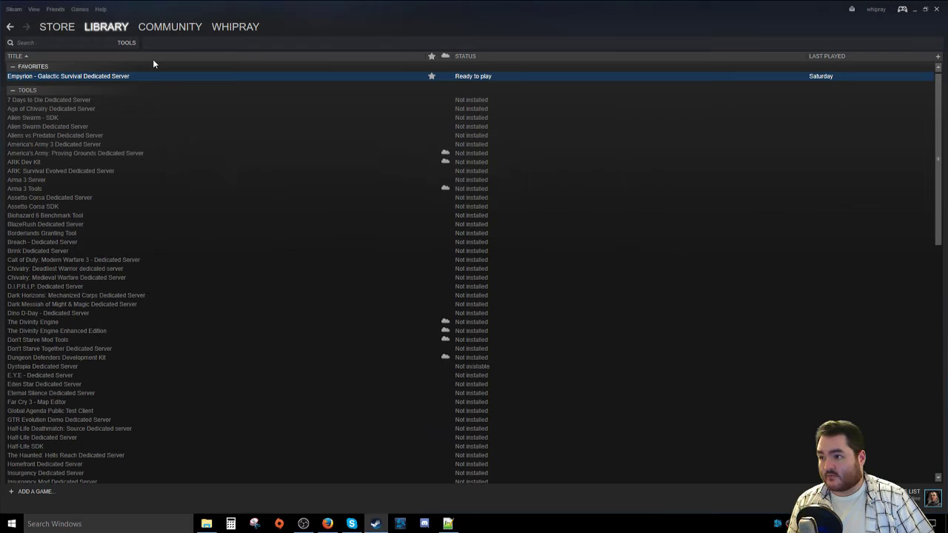
# - Browse the local files of Empyrion - Galactic Survival Dedicated Server through its properties in Steam
pyautogui.rightClick(150, 78)
pyautogui.press('Escape')
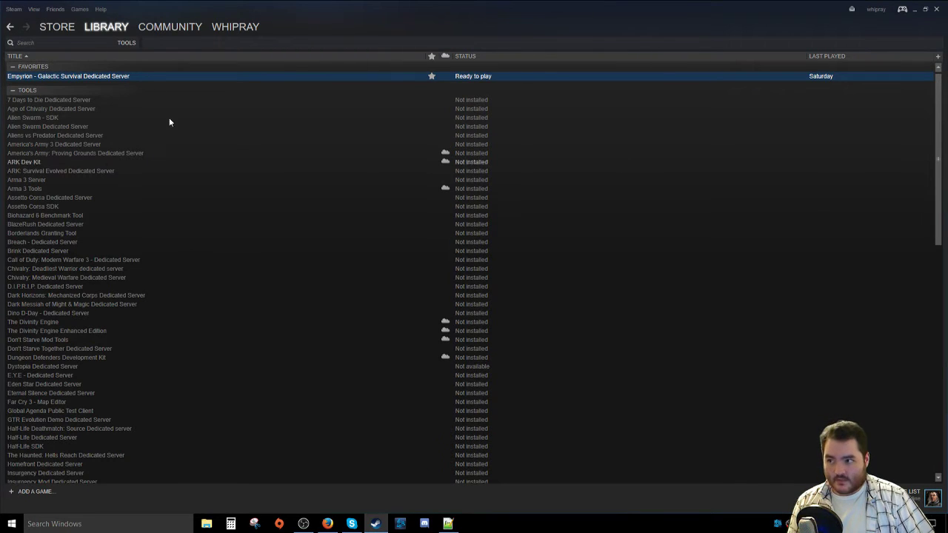
pyautogui.rightClick(167, 76)
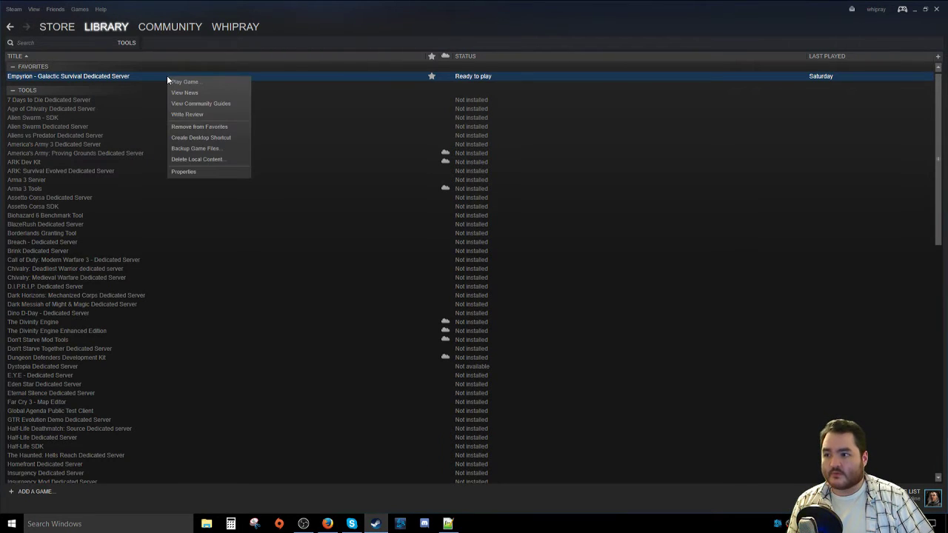
pyautogui.click(191, 174)
pyautogui.click(446, 130)
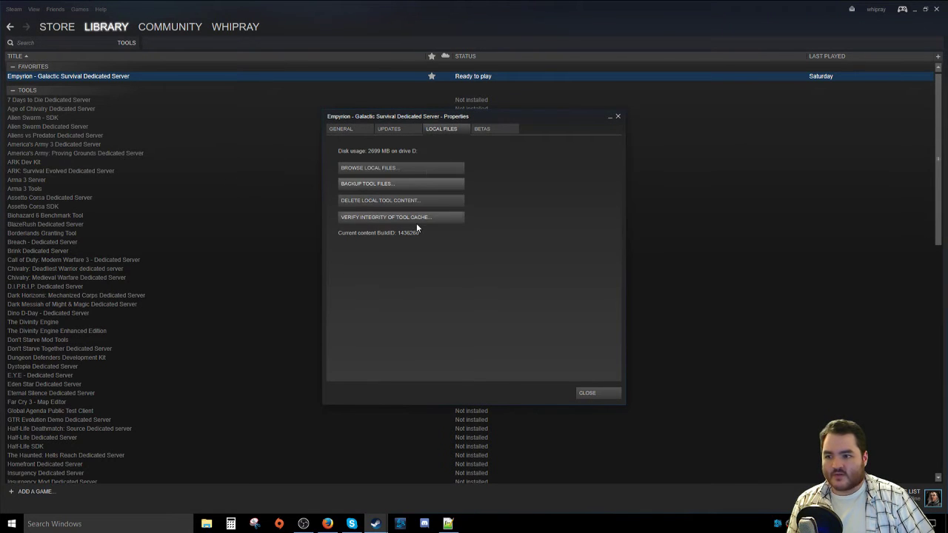
pyautogui.click(409, 167)
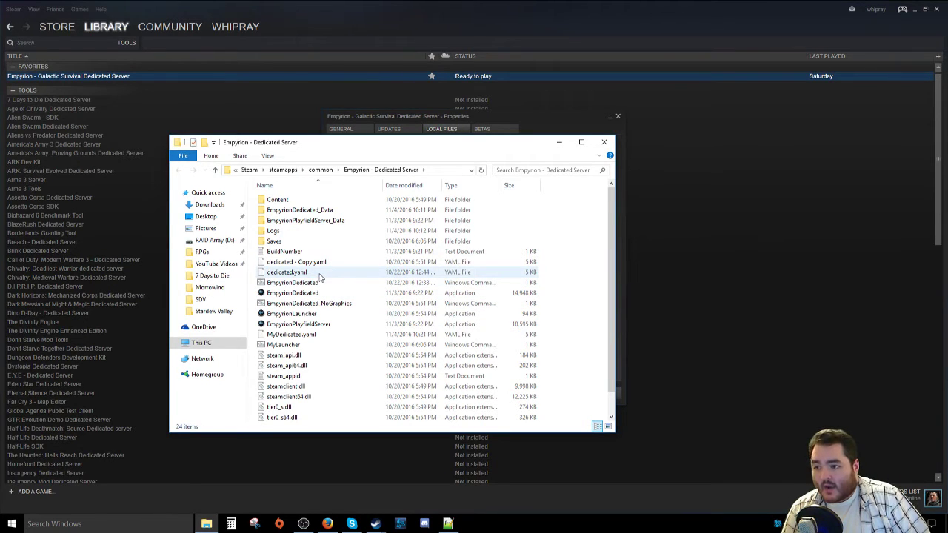
# - Try to start the server with the EmpyrionDedicated Windows command file and dismiss the Themida error dialogs
pyautogui.click(347, 282)
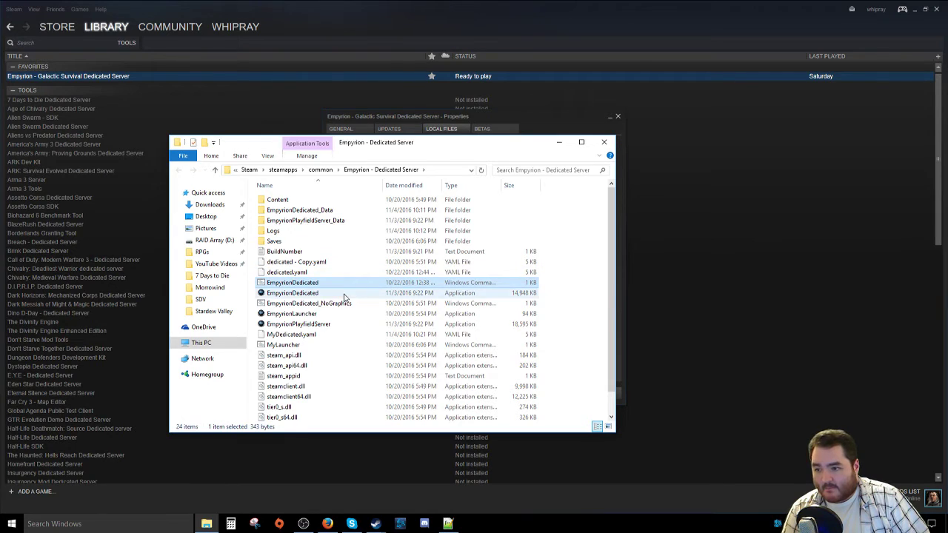
pyautogui.click(342, 293)
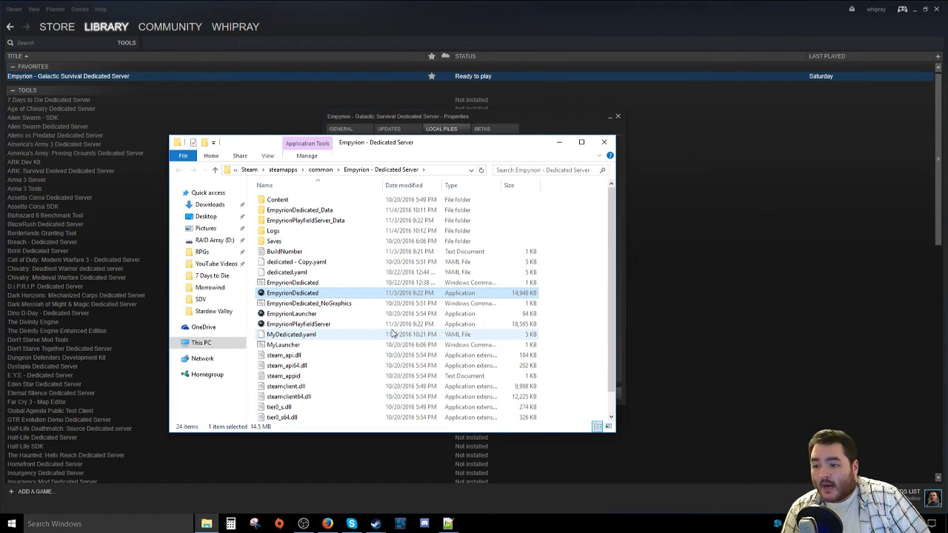
pyautogui.click(326, 285)
pyautogui.doubleClick(326, 287)
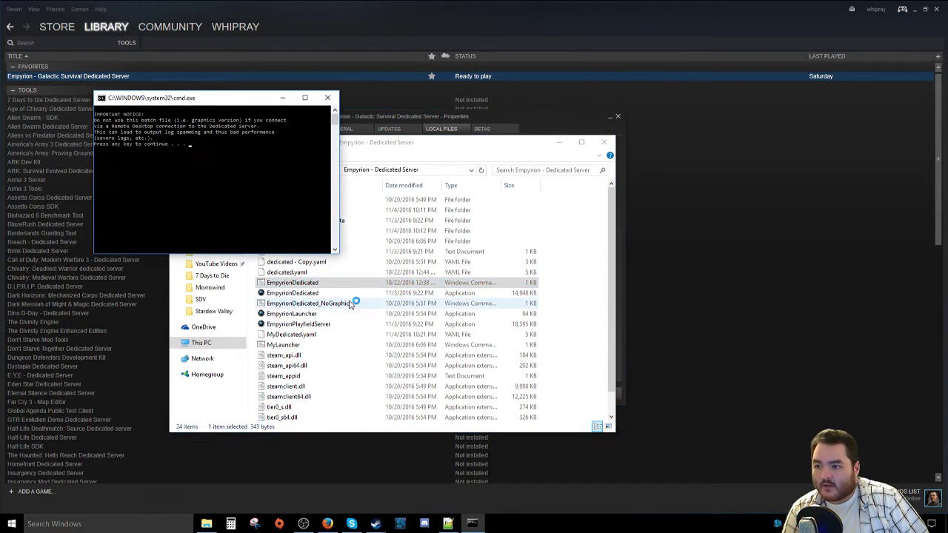
pyautogui.press('Return')
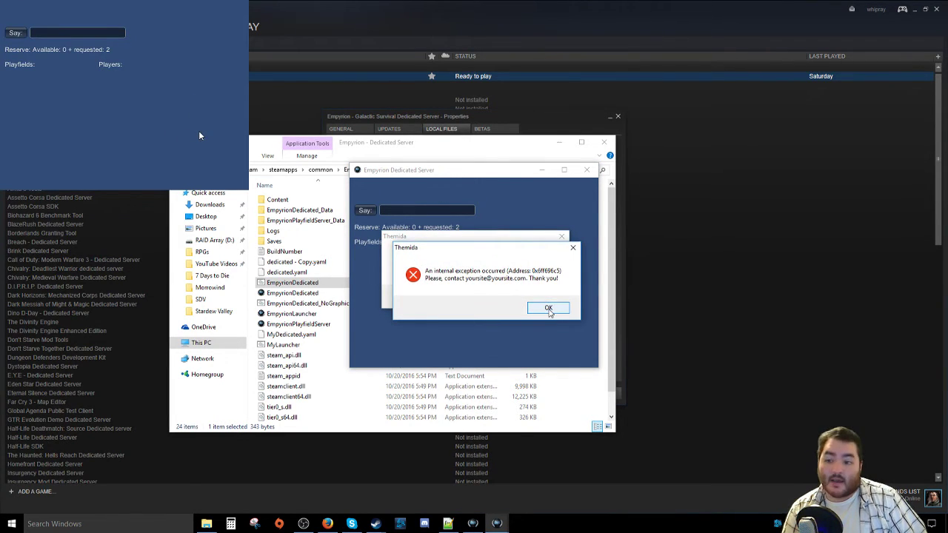
pyautogui.click(548, 309)
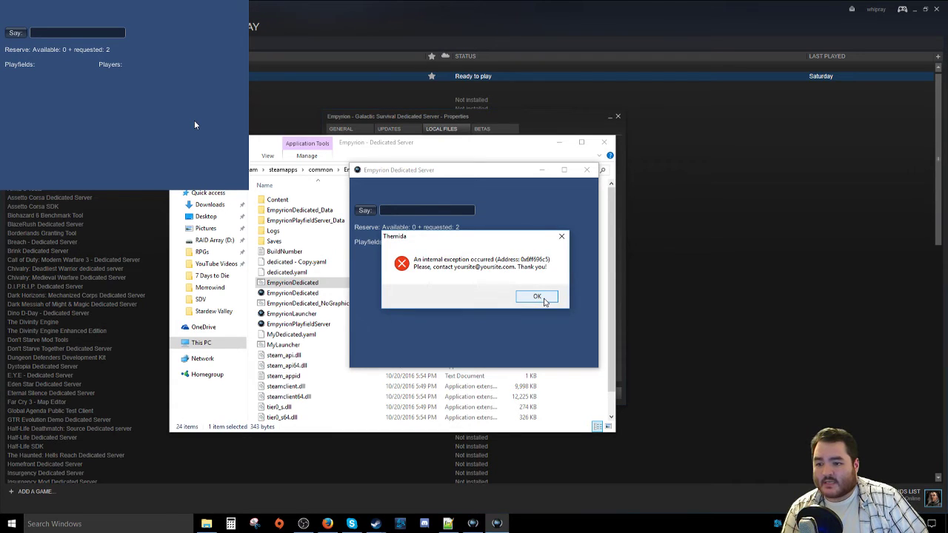
pyautogui.click(544, 301)
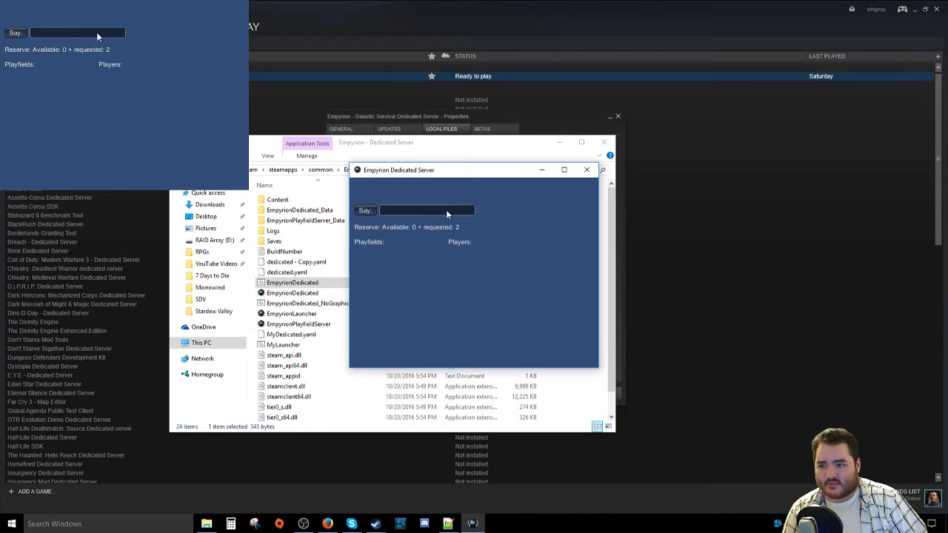
# - End the EmpyrionDedicated task in Task Manager, check the background processes for leftovers and close Task Manager
pyautogui.rightClick(638, 524)
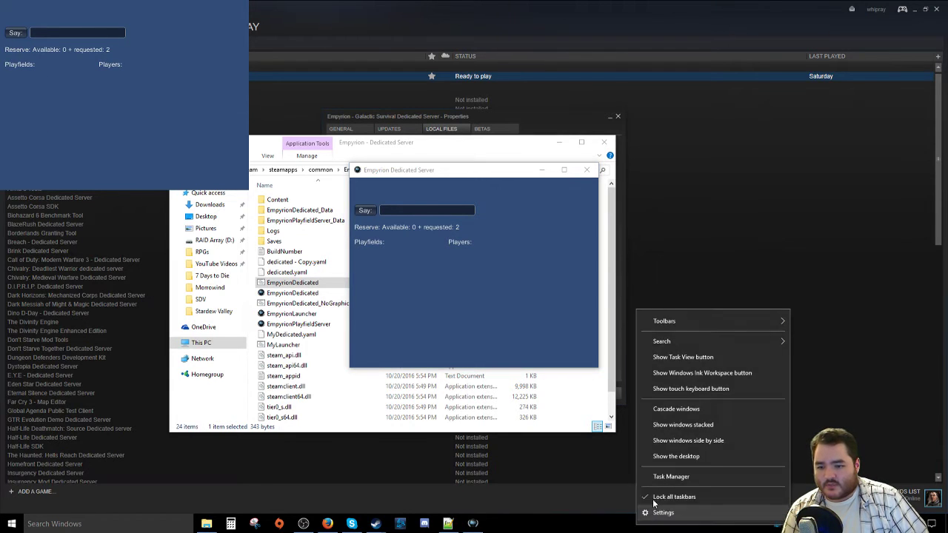
pyautogui.click(663, 476)
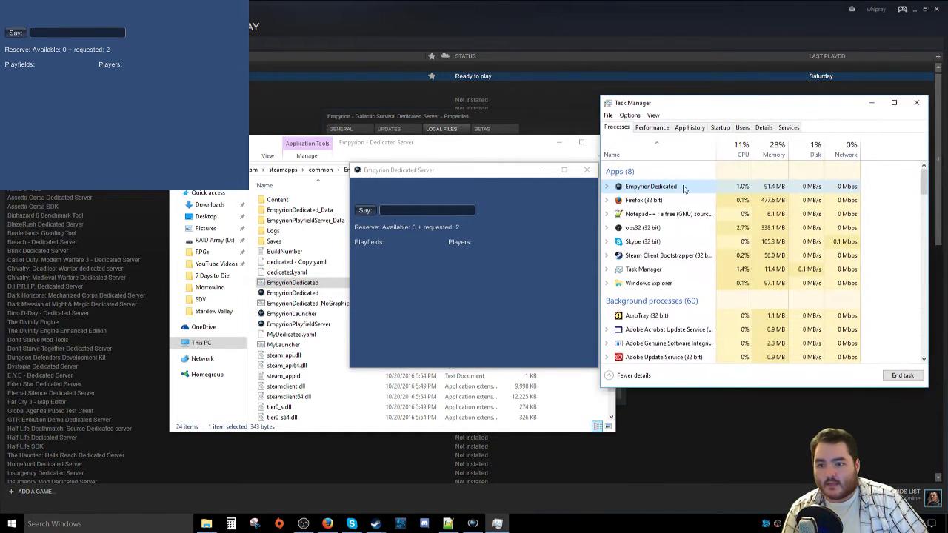
pyautogui.rightClick(675, 189)
pyautogui.click(702, 205)
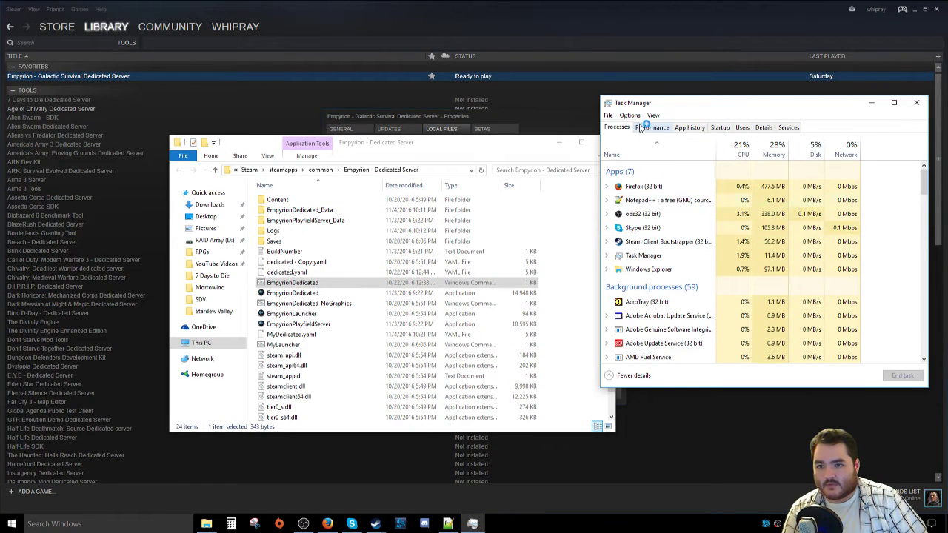
pyautogui.scroll(-4, 681, 247)
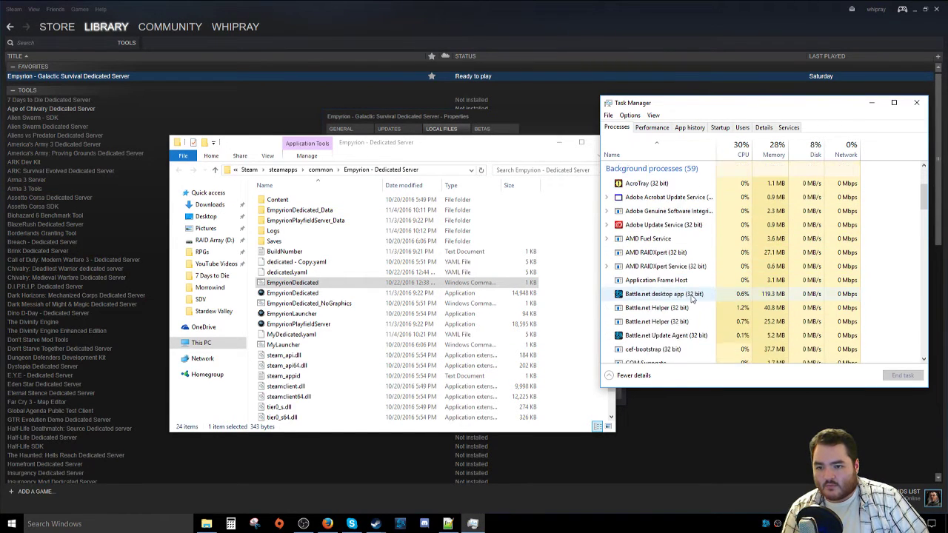
pyautogui.scroll(-3, 691, 296)
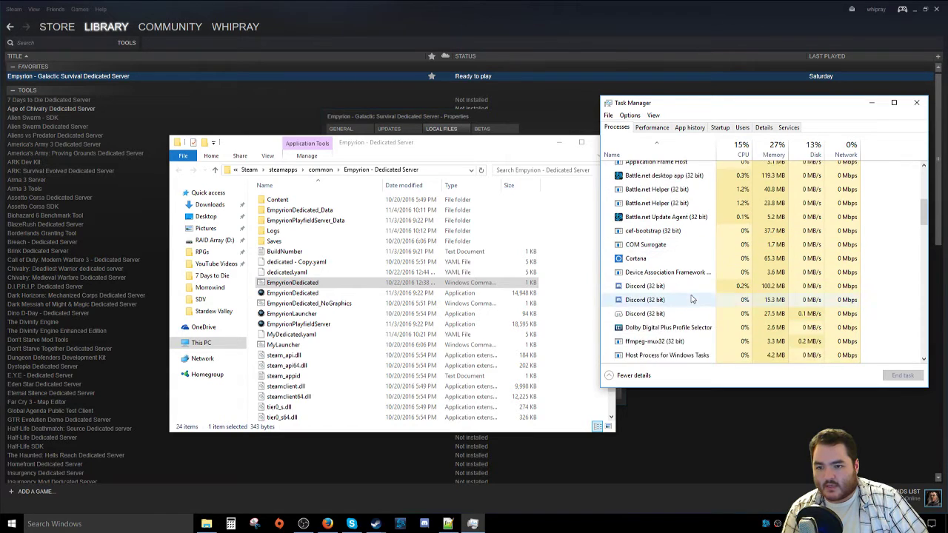
pyautogui.scroll(-8, 690, 296)
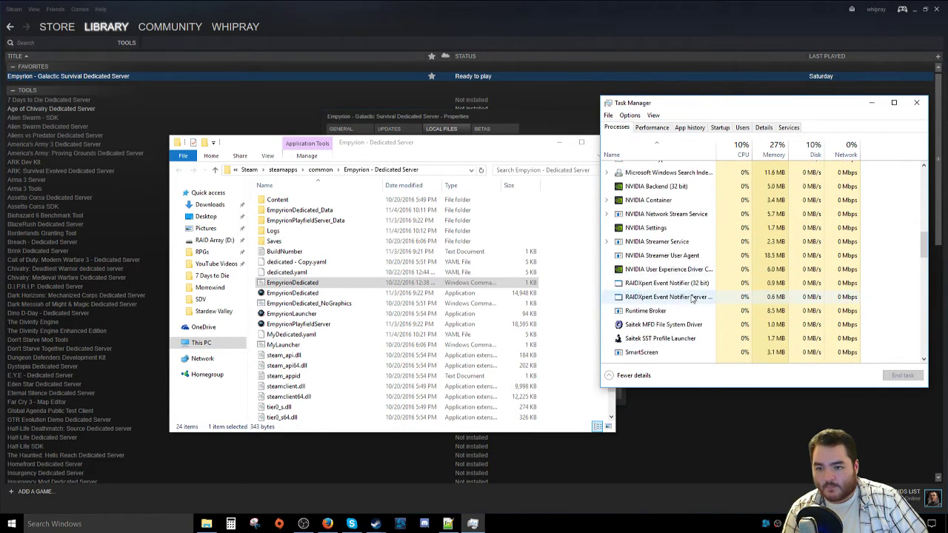
pyautogui.click(916, 102)
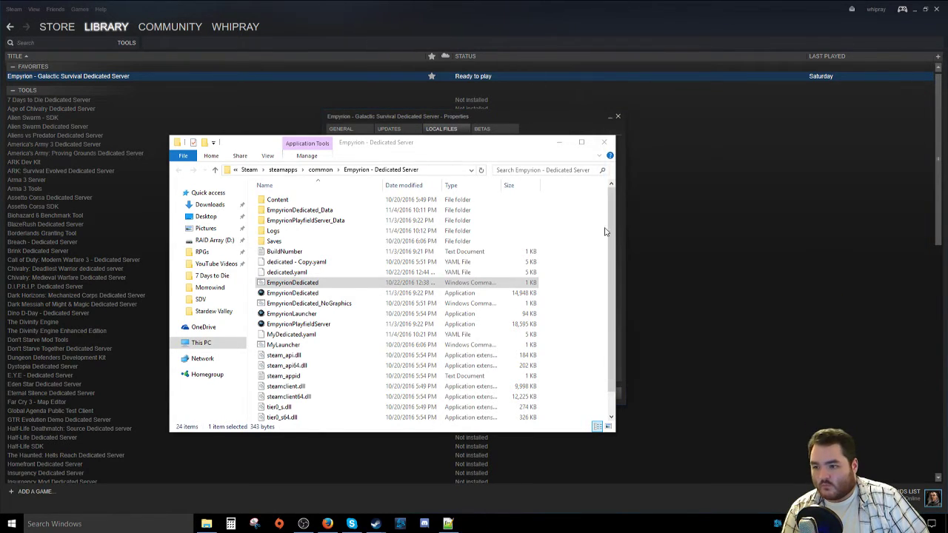
pyautogui.click(318, 283)
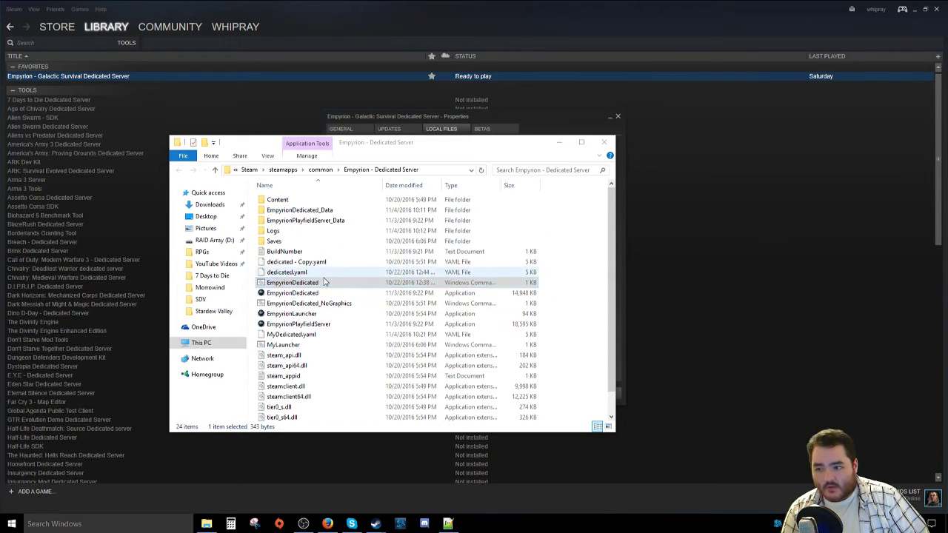
pyautogui.click(101, 76)
pyautogui.rightClick(100, 76)
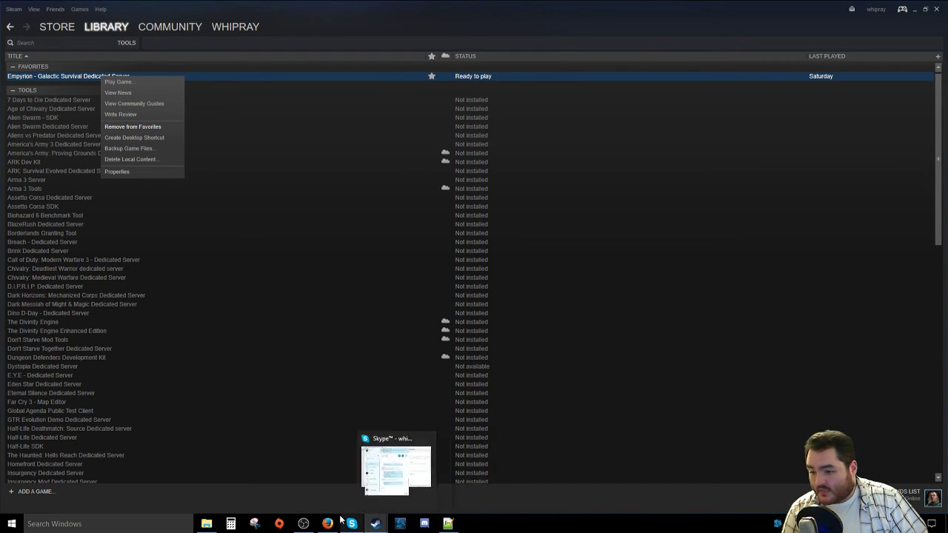
pyautogui.click(209, 523)
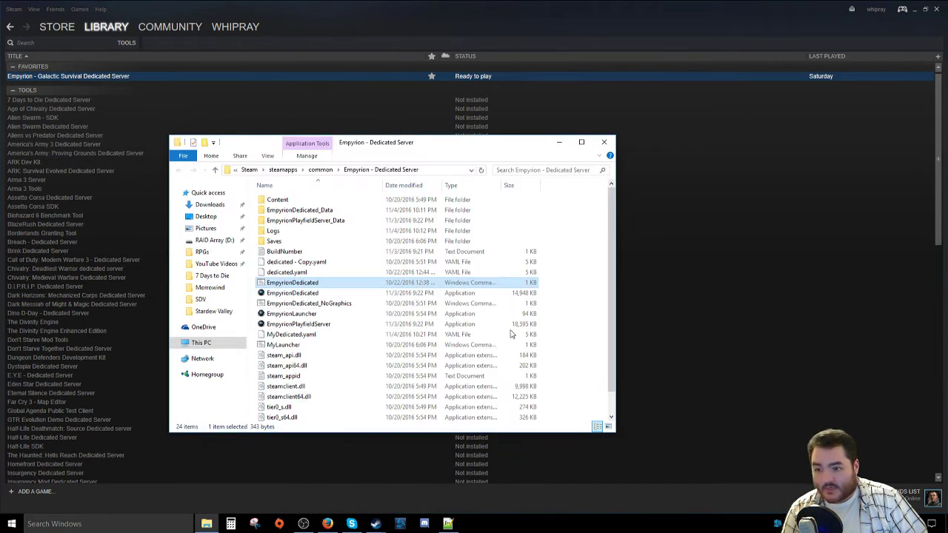
# - Locate dedicated.yaml, the EmpyrionDedicated command file and the dedicated - Copy.yaml backup in the Empyrion - Dedicated Server folder
pyautogui.click(316, 273)
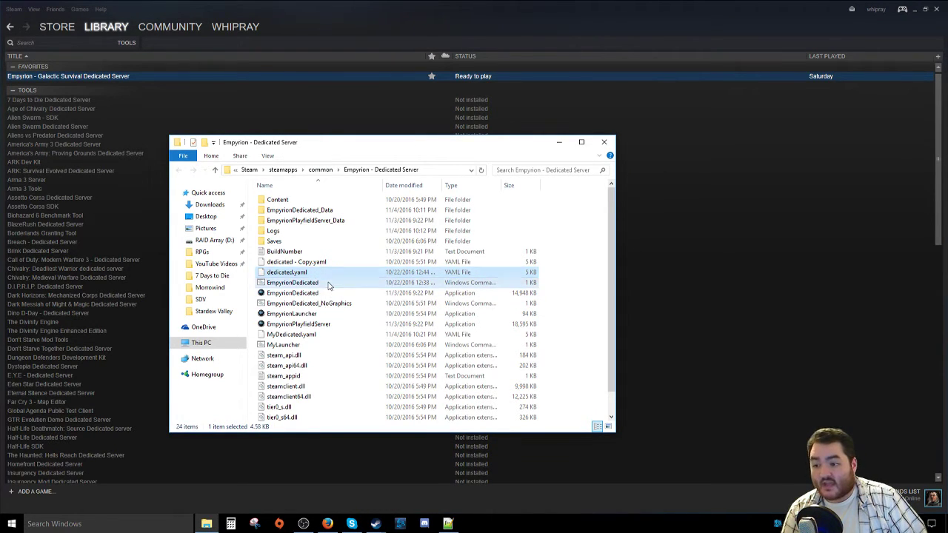
pyautogui.click(331, 283)
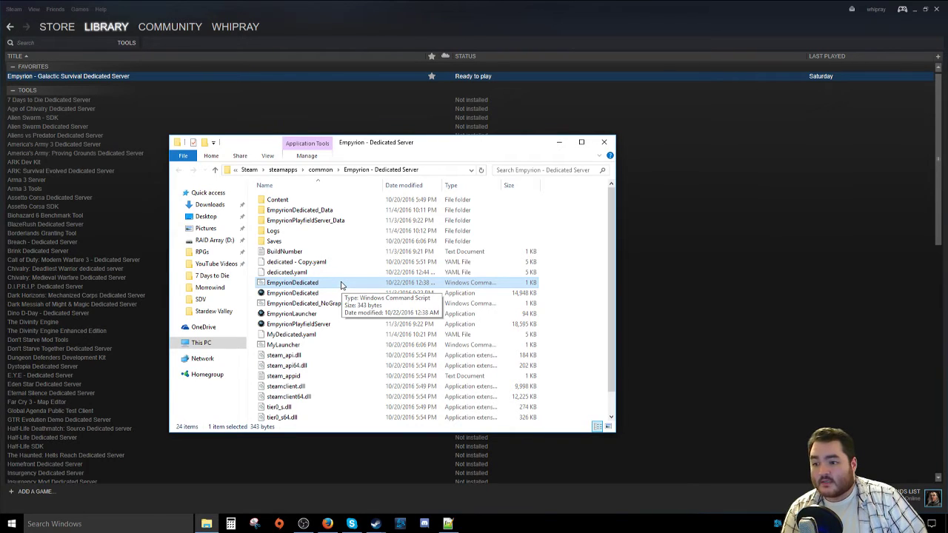
pyautogui.click(334, 273)
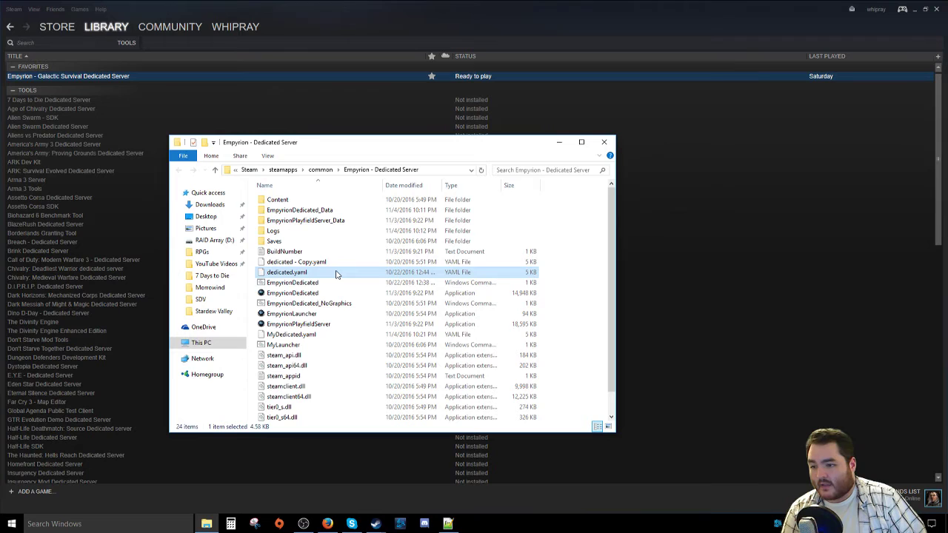
pyautogui.rightClick(335, 274)
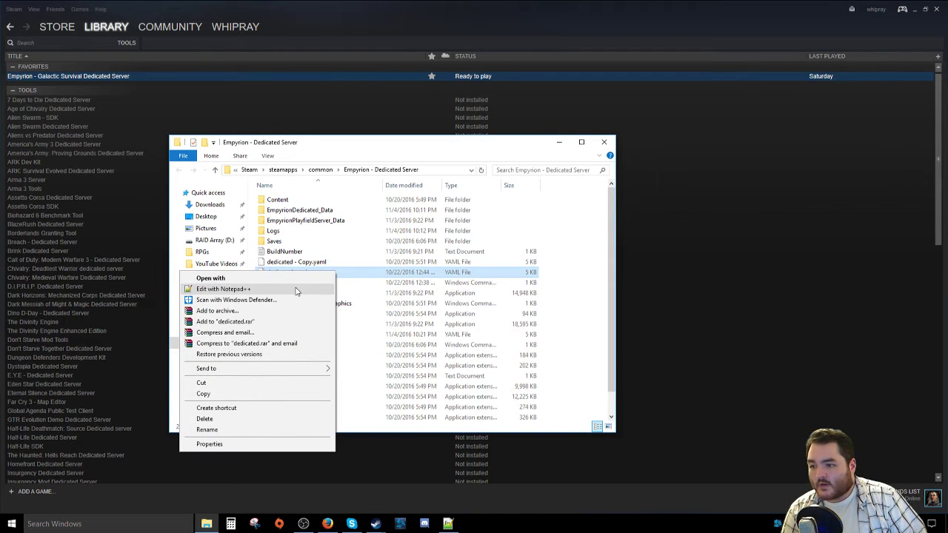
pyautogui.click(353, 262)
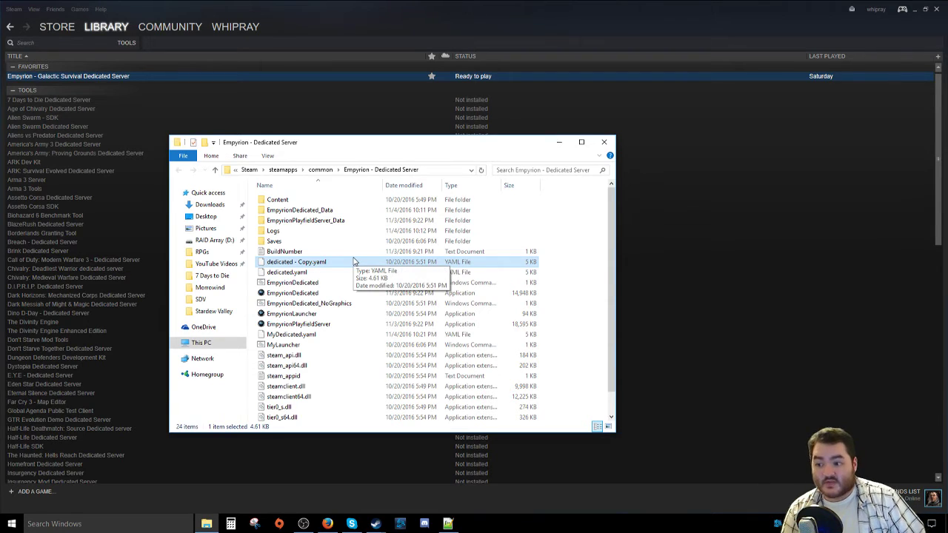
pyautogui.click(340, 274)
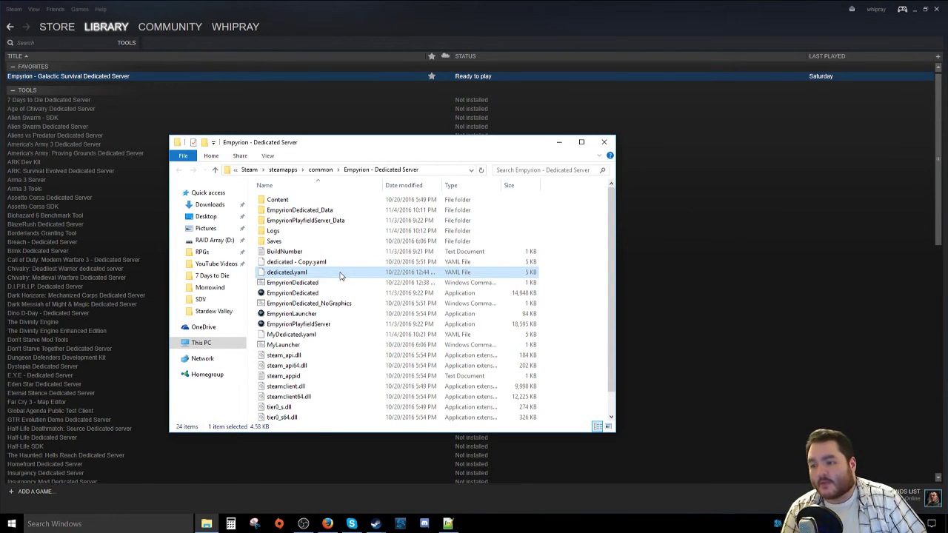
pyautogui.click(330, 263)
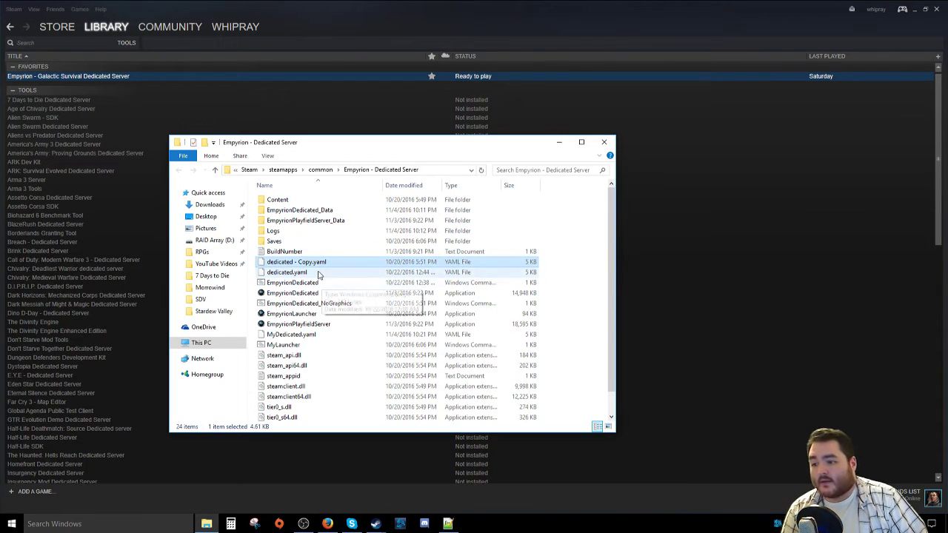
# - Open dedicated.yaml for editing in Notepad++
pyautogui.click(319, 274)
pyautogui.rightClick(314, 274)
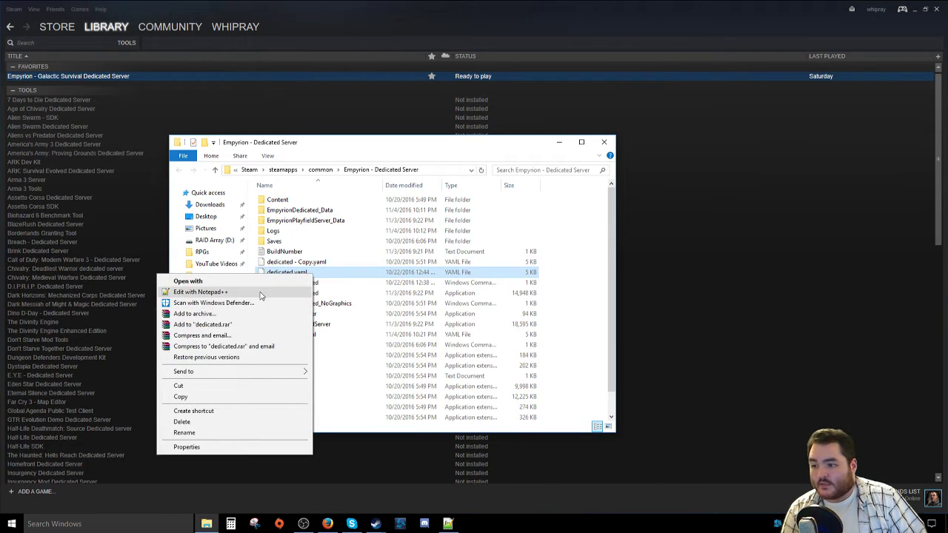
pyautogui.click(259, 293)
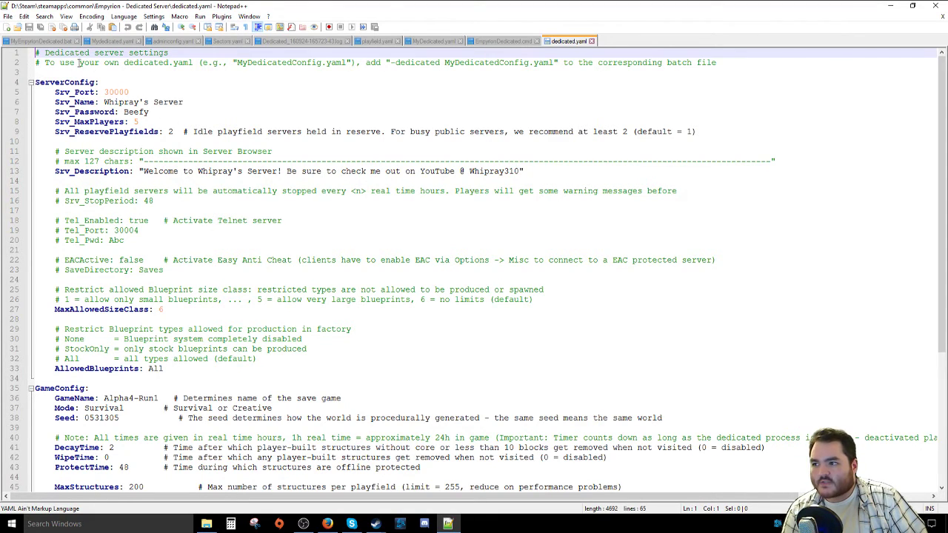
# - Switch to MyDedicated.yaml and examine the "-dedicated MyDedicatedConfig.yaml" batch file option in its second line
pyautogui.click(456, 45)
pyautogui.click(492, 42)
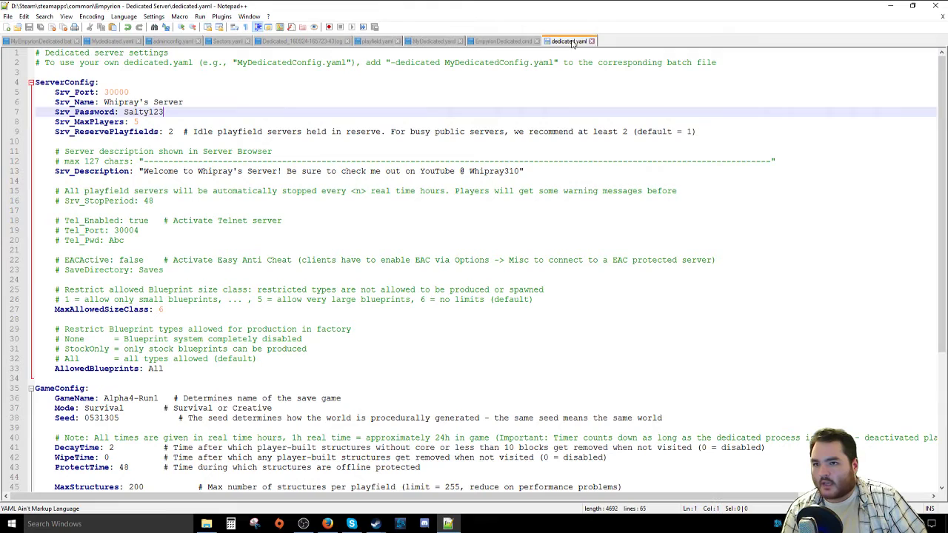
pyautogui.click(437, 40)
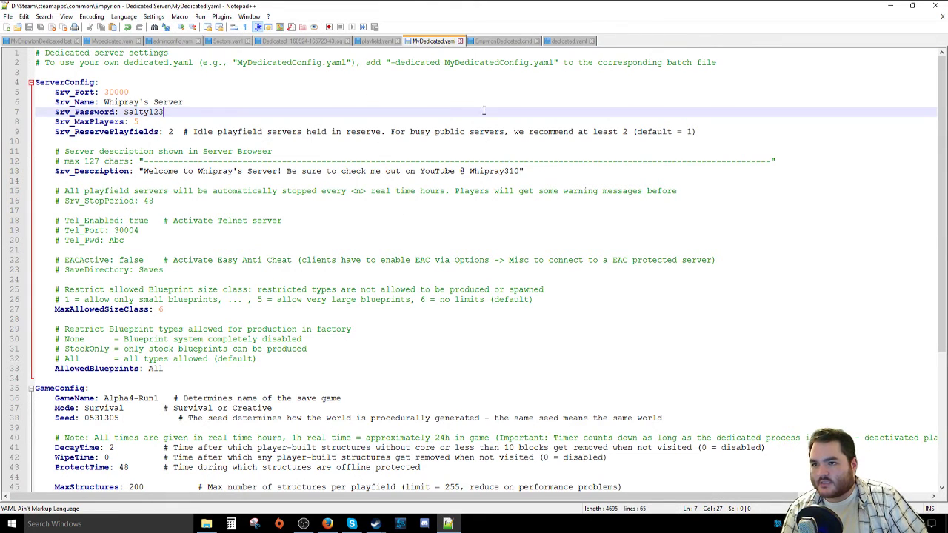
pyautogui.moveTo(386, 64); pyautogui.dragTo(556, 63)
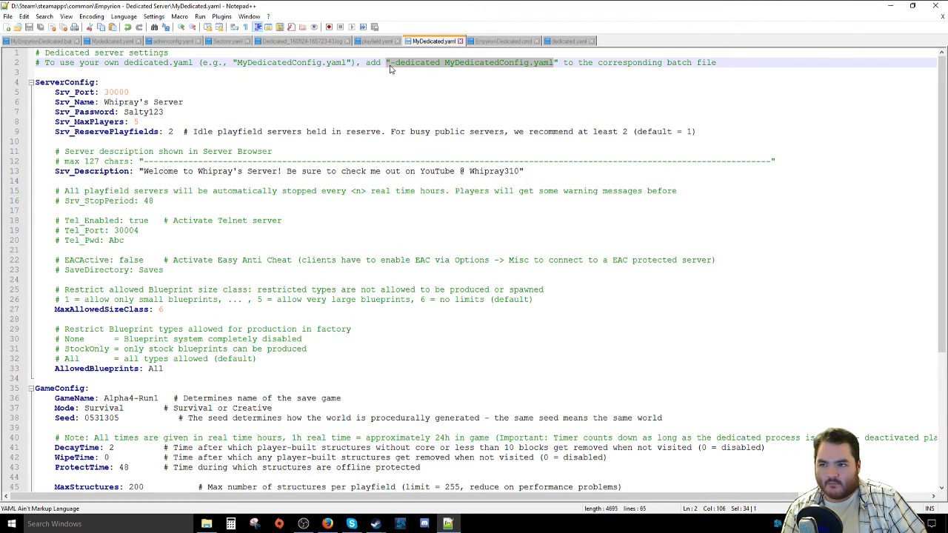
pyautogui.click(385, 91)
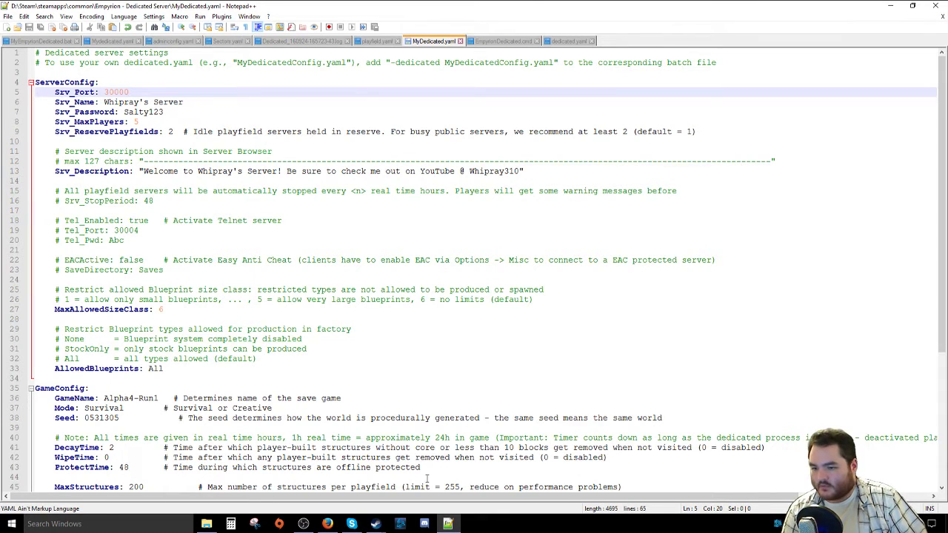
# - Open dedicated - Copy.yaml from the Empyrion - Dedicated Server folder in Notepad++
pyautogui.click(207, 524)
pyautogui.hotkey('ctrl', 'v')
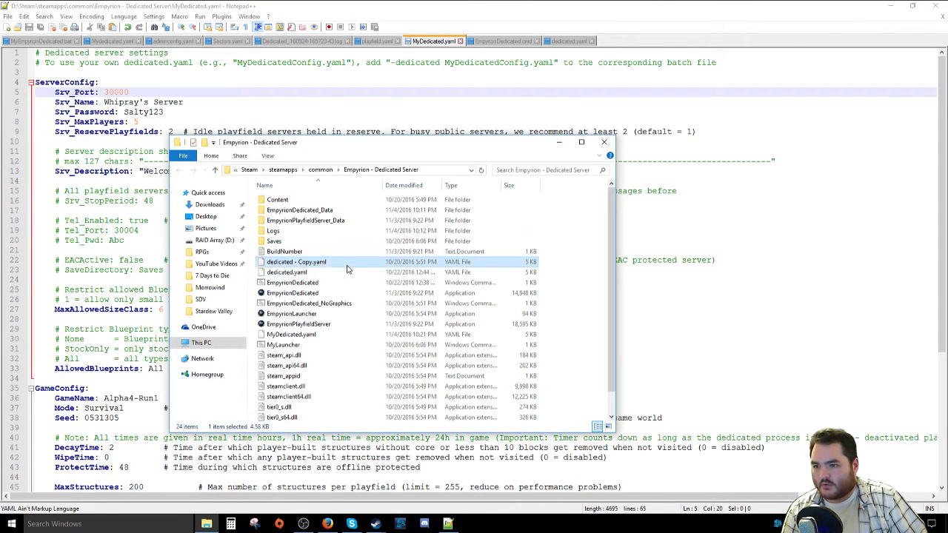
pyautogui.rightClick(345, 264)
pyautogui.click(275, 286)
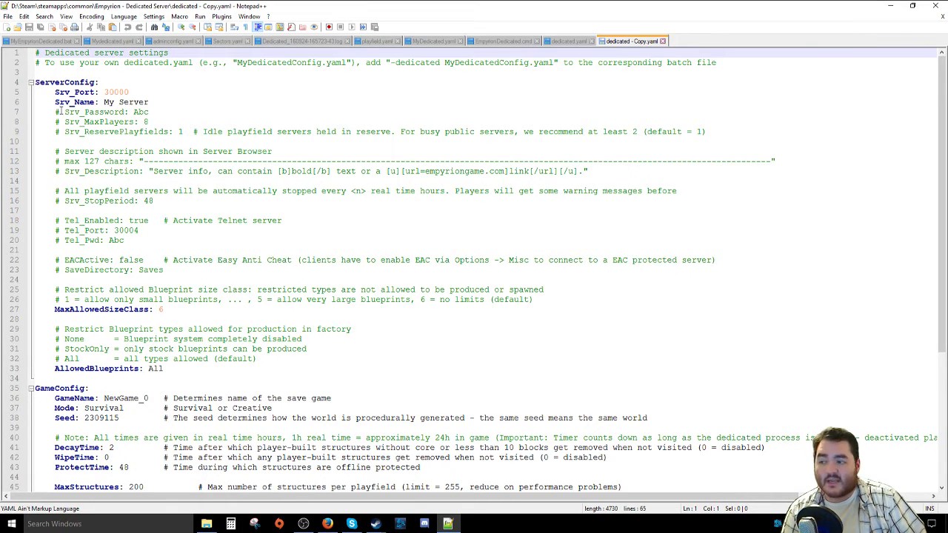
# - Examine the comment marker and leading spaces in front of Srv_Password in dedicated - Copy.yaml
pyautogui.moveTo(61, 112); pyautogui.dragTo(27, 125)
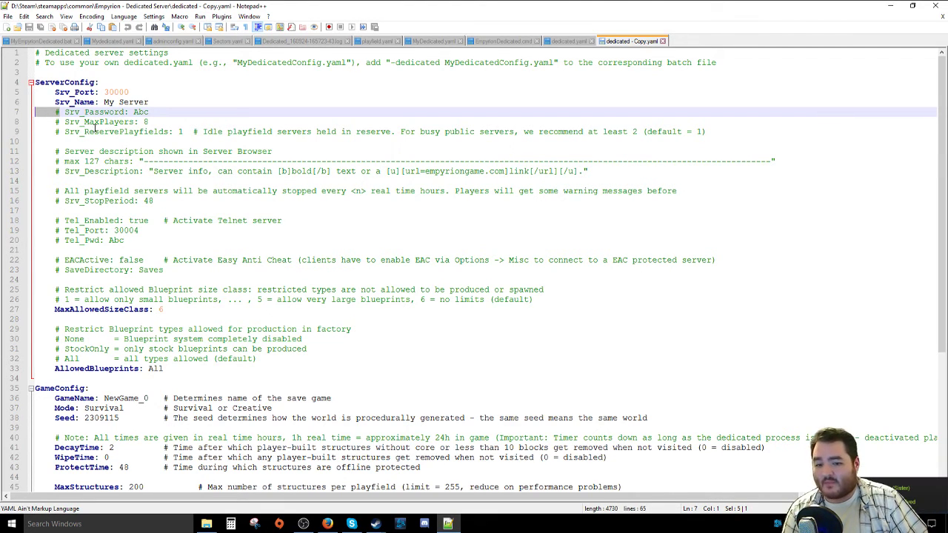
pyautogui.click(149, 112)
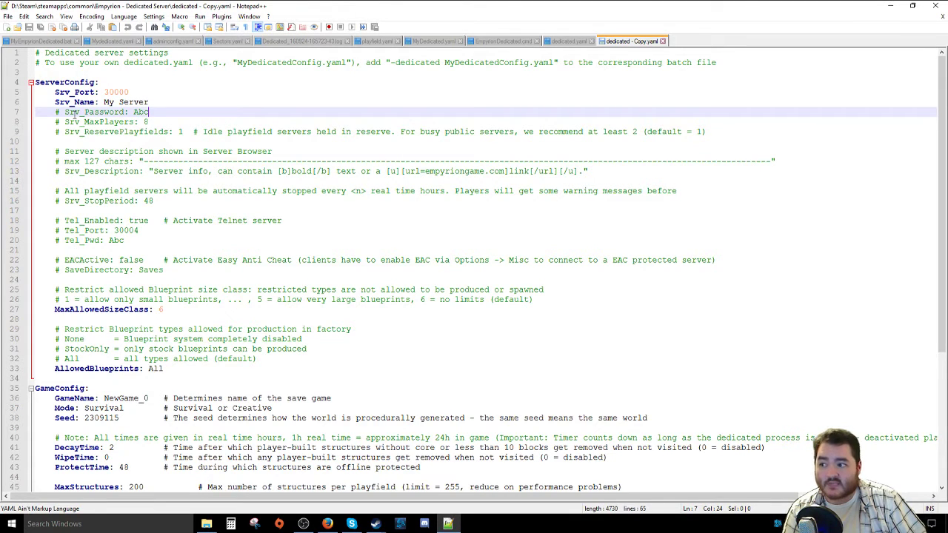
pyautogui.moveTo(64, 111); pyautogui.dragTo(45, 112)
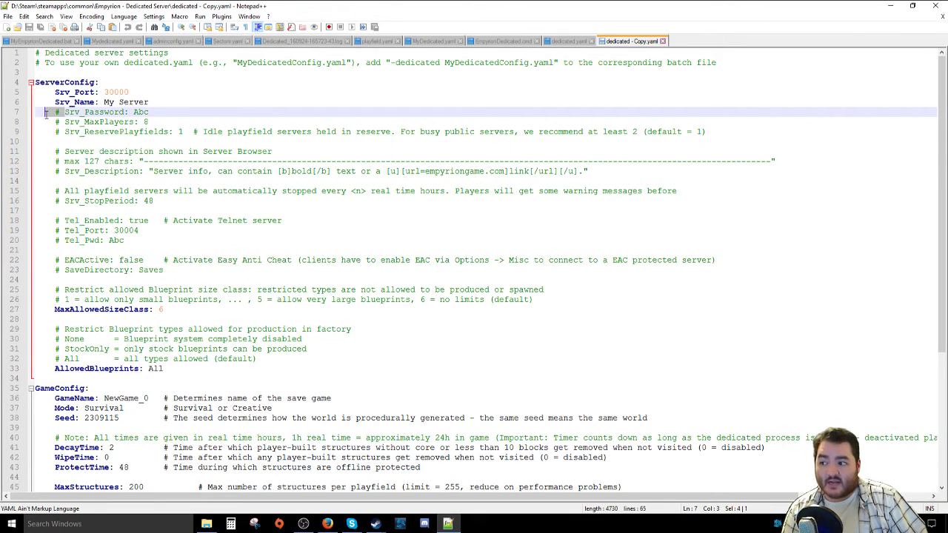
# - Switch to dedicated.yaml and check how the Srv_ entries under ServerConfig line up, ending on the Srv_Port line
pyautogui.click(574, 41)
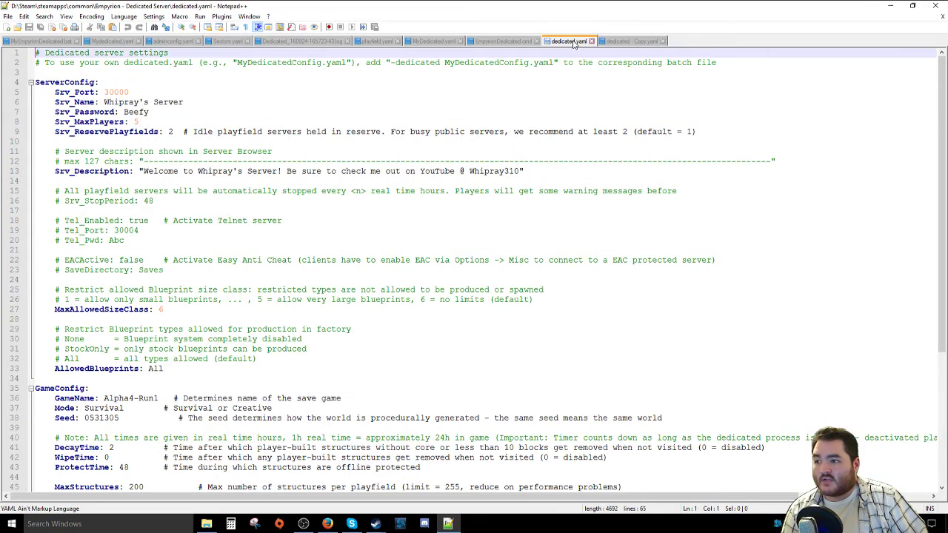
pyautogui.click(58, 91)
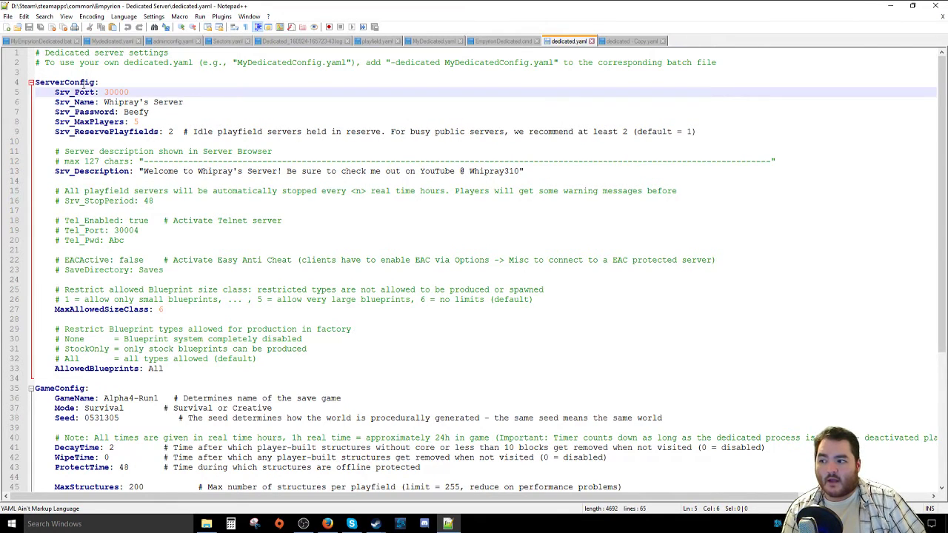
pyautogui.press('Down')
pyautogui.press('Down')
pyautogui.press('Down')
pyautogui.press('Down')
pyautogui.press('Up')
pyautogui.press('Up')
pyautogui.press('Up')
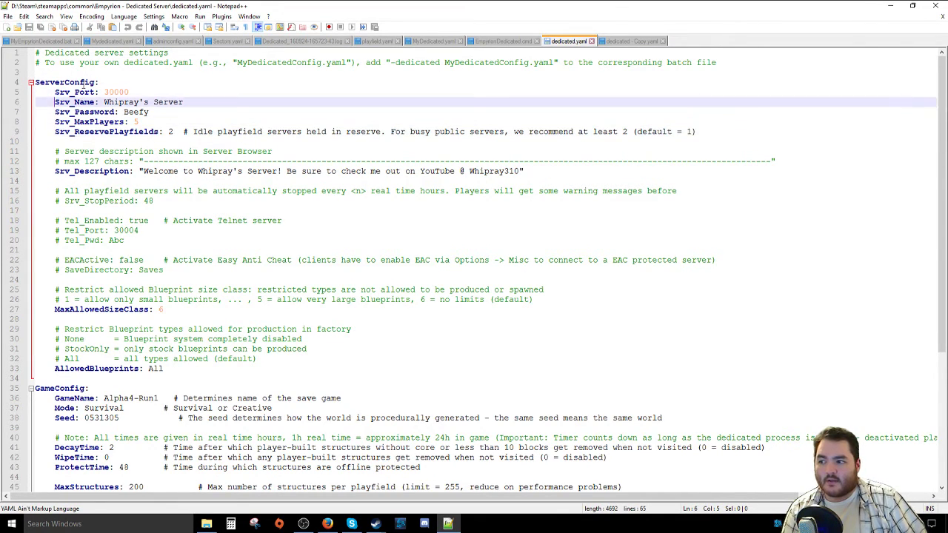
pyautogui.press('Up')
# - Highlight the four-space indent before Srv_Port and check the line starts down to Srv_ReservePlayfields
pyautogui.hotkey('shift', 'Left')
pyautogui.hotkey('shift', 'Left')
pyautogui.hotkey('shift', 'Left')
pyautogui.hotkey('shift', 'Left')
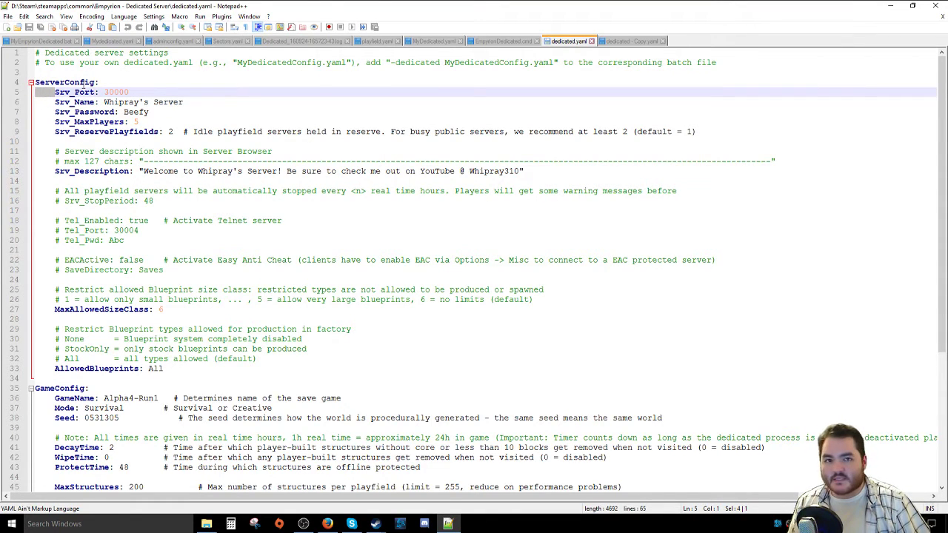
pyautogui.press('Left')
pyautogui.press('Left')
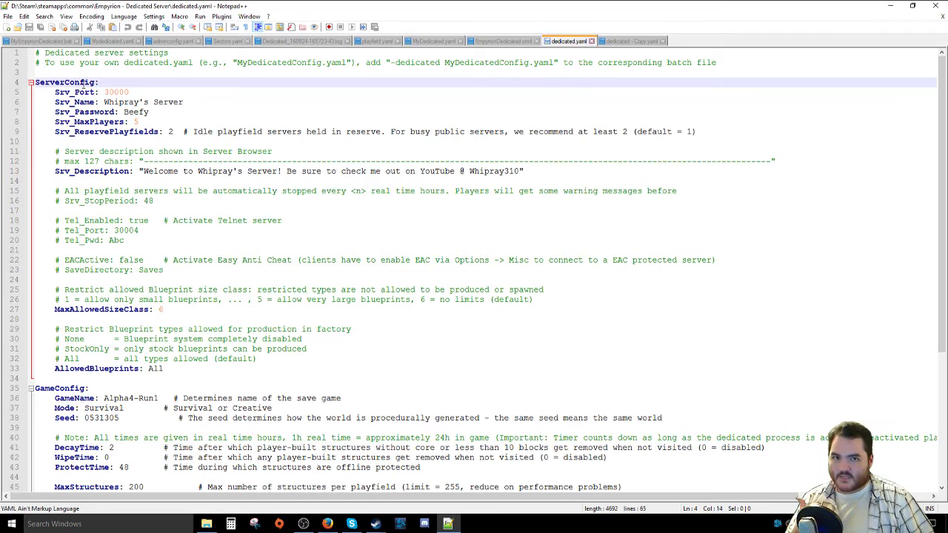
pyautogui.press('Down')
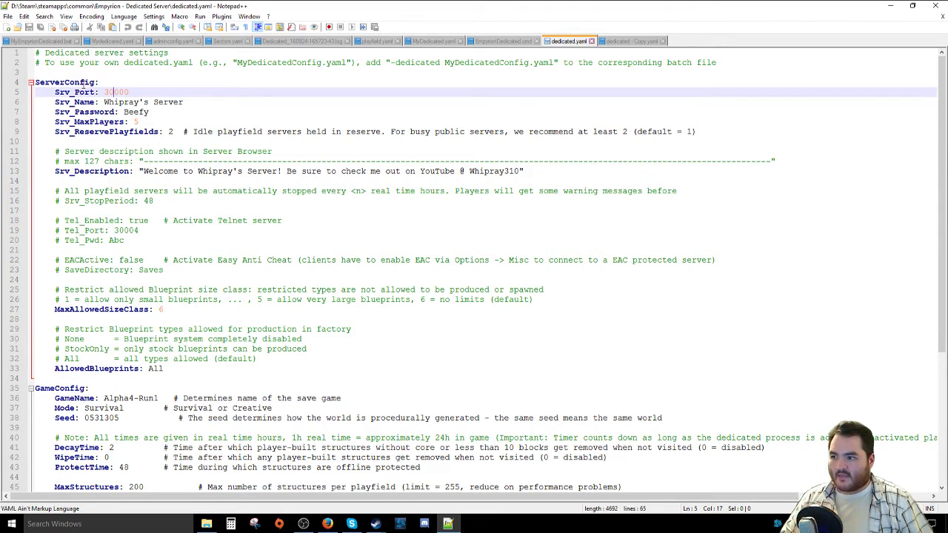
pyautogui.moveTo(57, 87); pyautogui.dragTo(56, 125)
pyautogui.click(57, 124)
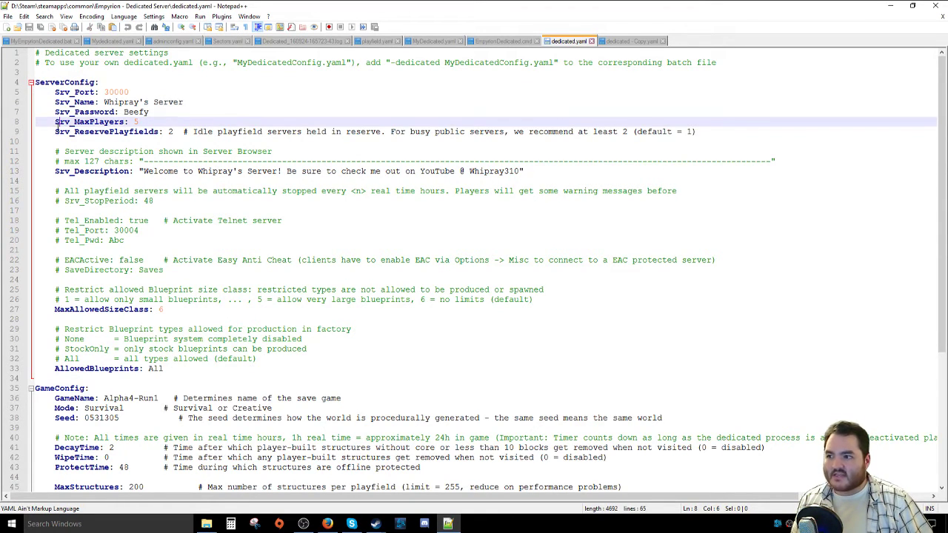
pyautogui.click(55, 131)
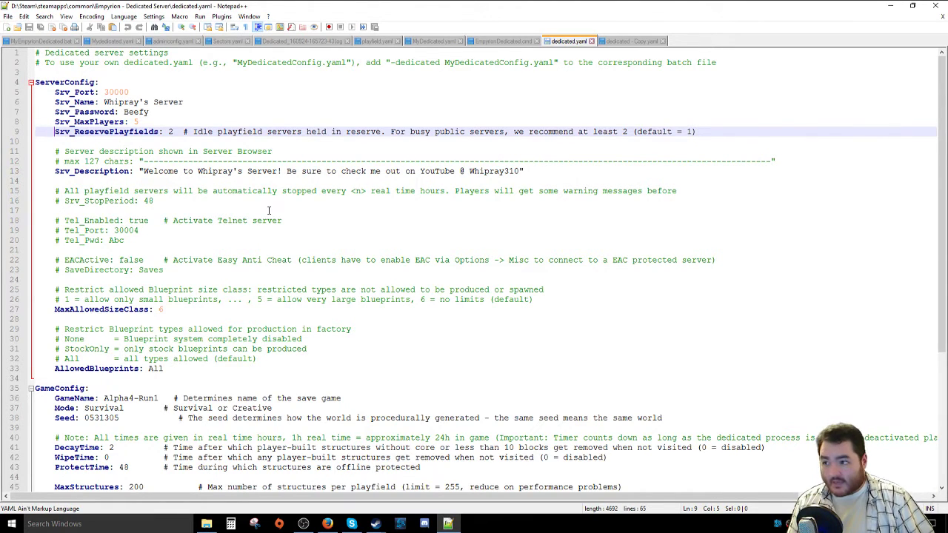
# - Compare the Srv_Name and Srv_Password entries of dedicated.yaml with those in dedicated - Copy.yaml
pyautogui.click(629, 41)
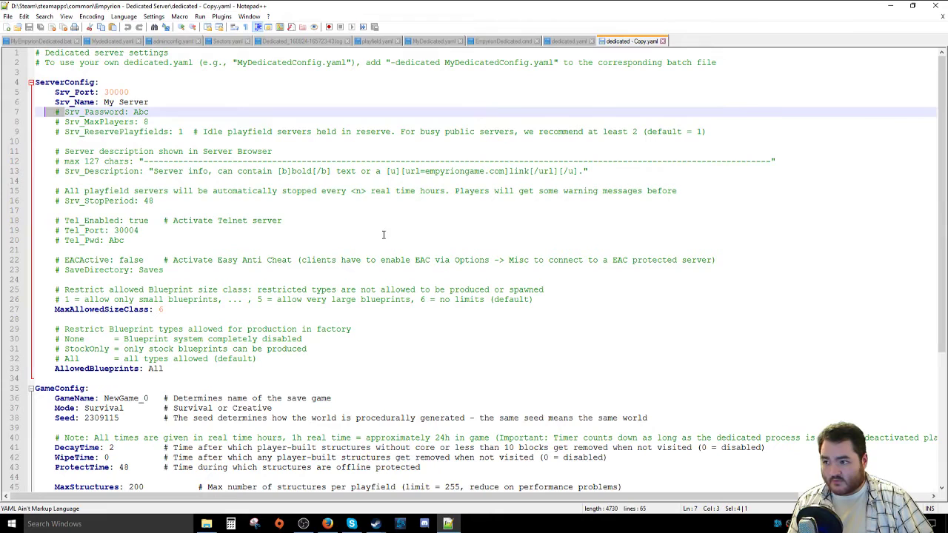
pyautogui.click(570, 41)
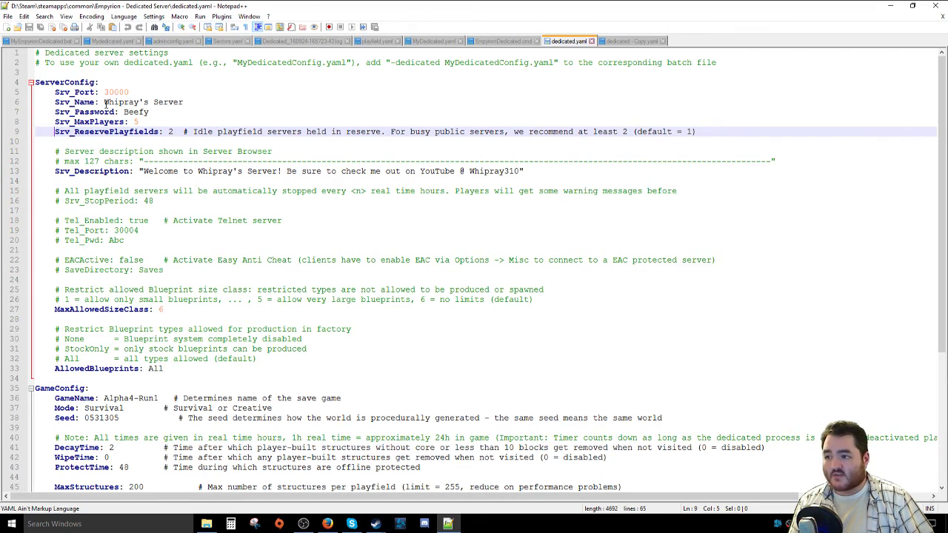
pyautogui.moveTo(103, 103); pyautogui.dragTo(189, 102)
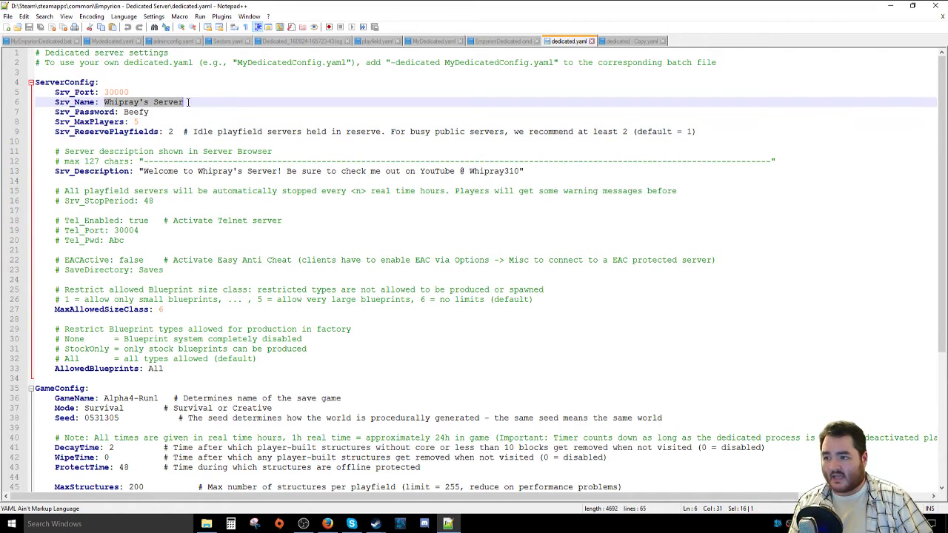
pyautogui.doubleClick(146, 111)
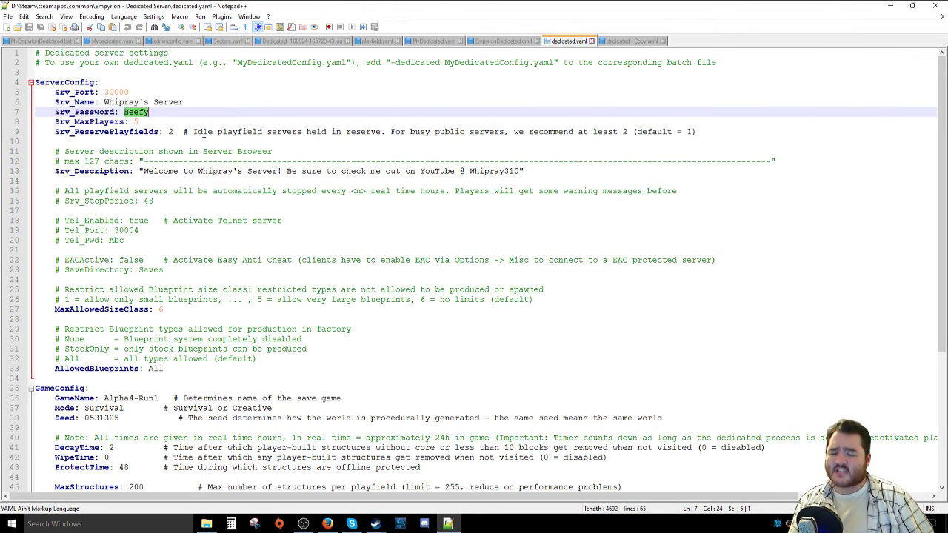
pyautogui.click(630, 41)
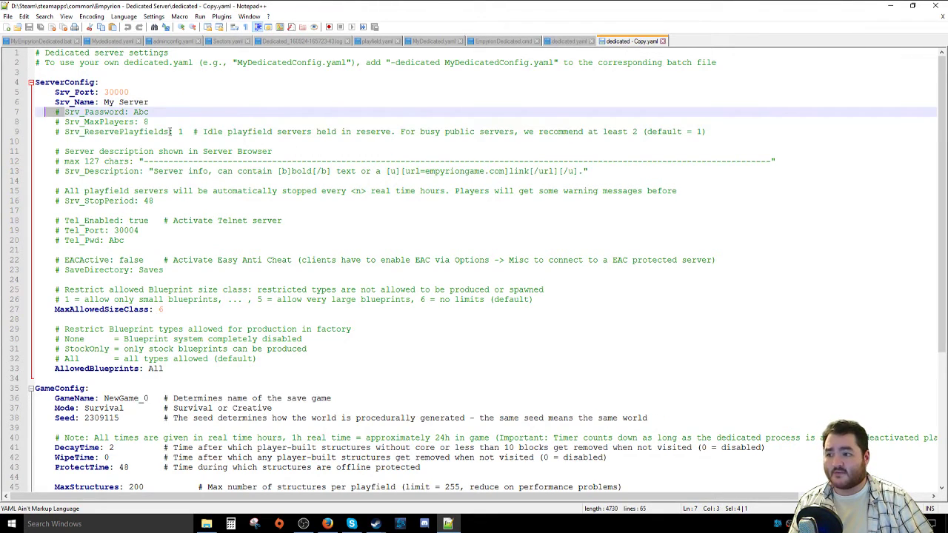
pyautogui.doubleClick(146, 112)
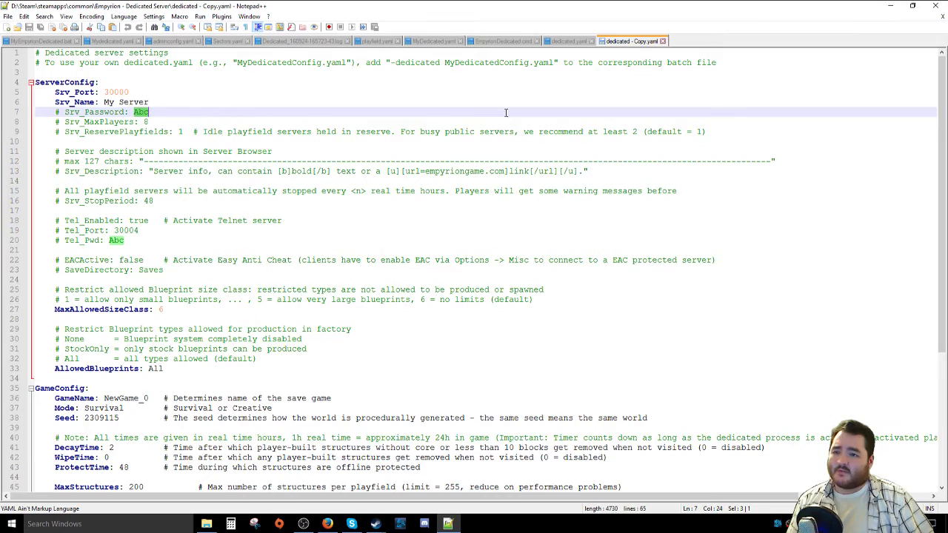
# - Switch to dedicated.yaml and check Srv_MaxPlayers, comparing the Srv_Description text against the 127-character guide line above it
pyautogui.click(575, 42)
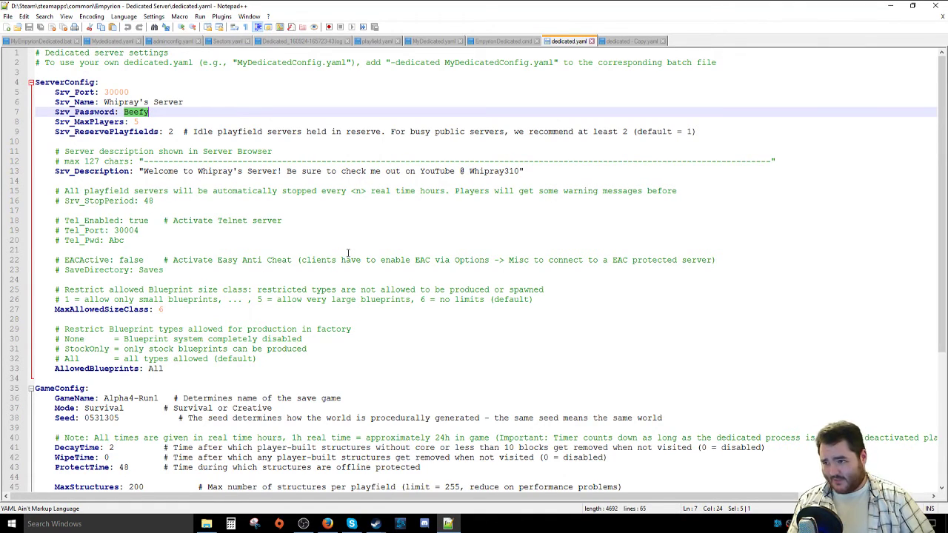
pyautogui.click(140, 121)
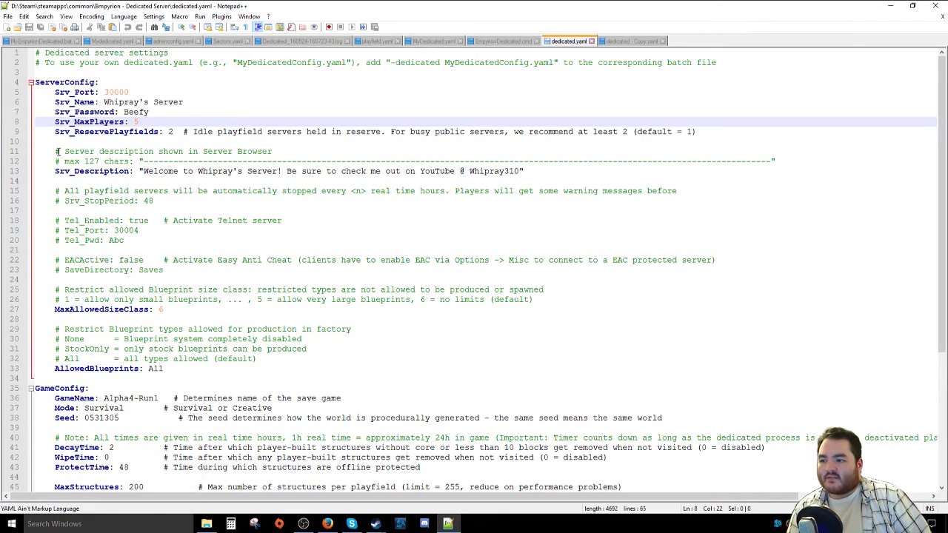
pyautogui.moveTo(145, 160); pyautogui.dragTo(772, 159)
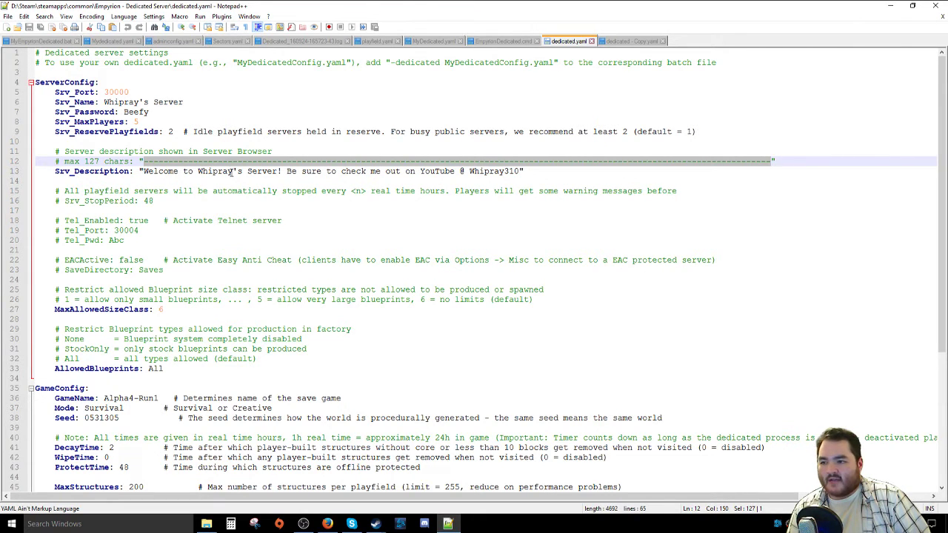
pyautogui.moveTo(233, 171); pyautogui.dragTo(242, 171)
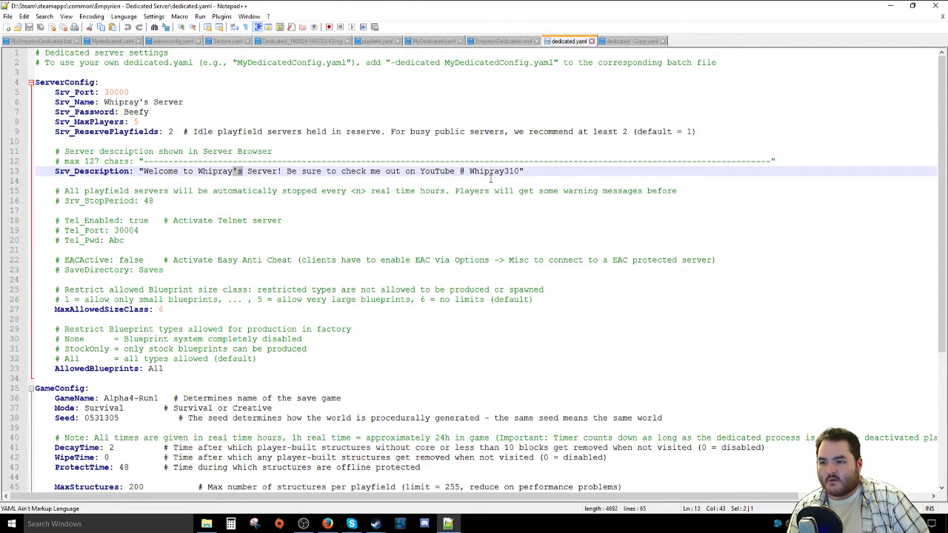
pyautogui.moveTo(519, 171); pyautogui.dragTo(770, 164)
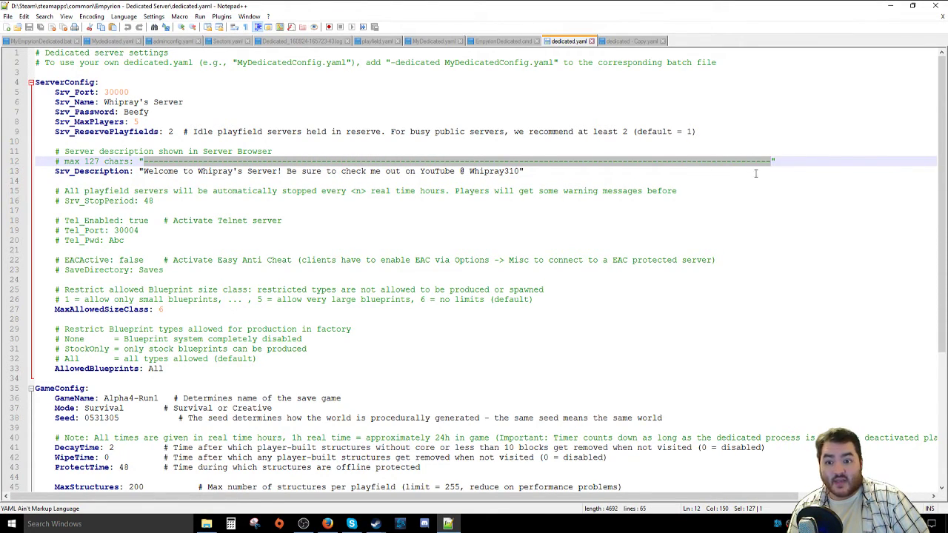
# - Examine the commented Srv_StopPeriod setting and the explanatory comment about automatic playfield server stops above it
pyautogui.click(76, 200)
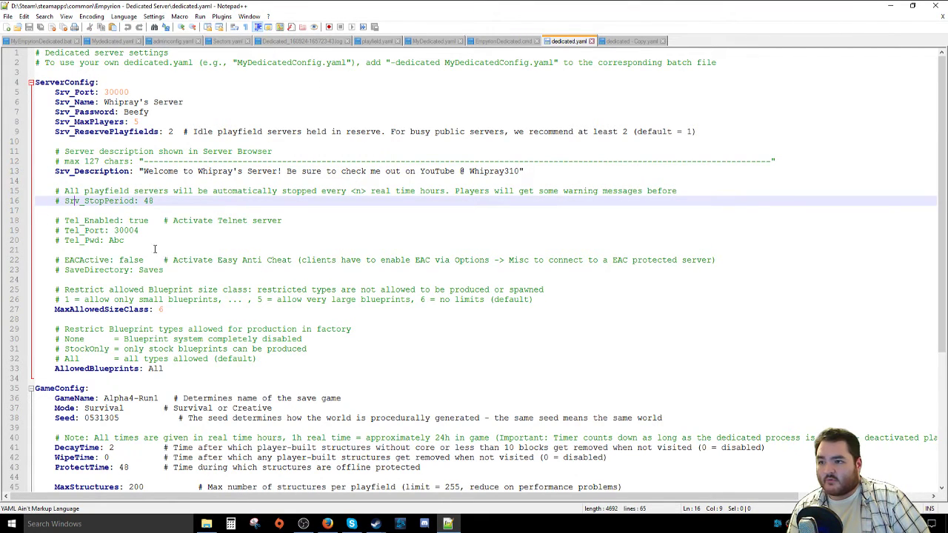
pyautogui.click(65, 190)
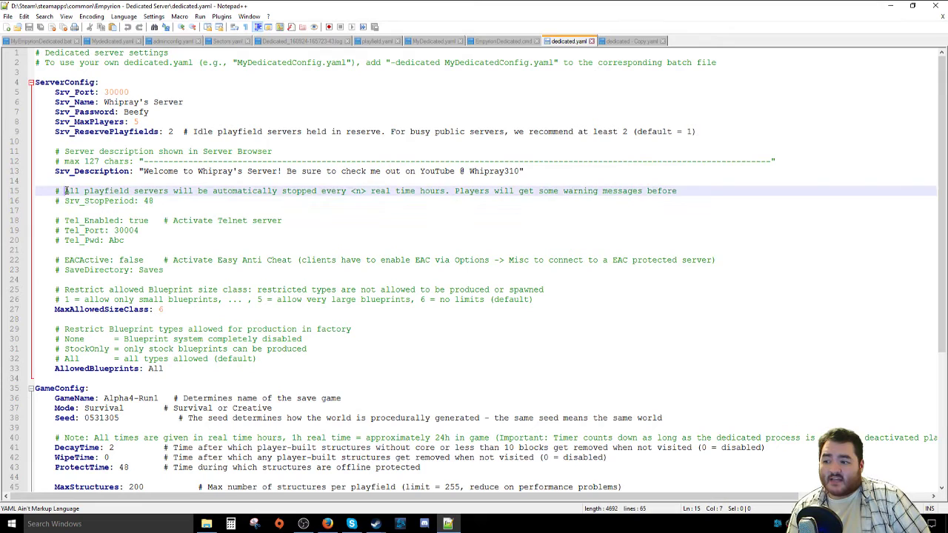
pyautogui.moveTo(64, 191); pyautogui.dragTo(37, 191)
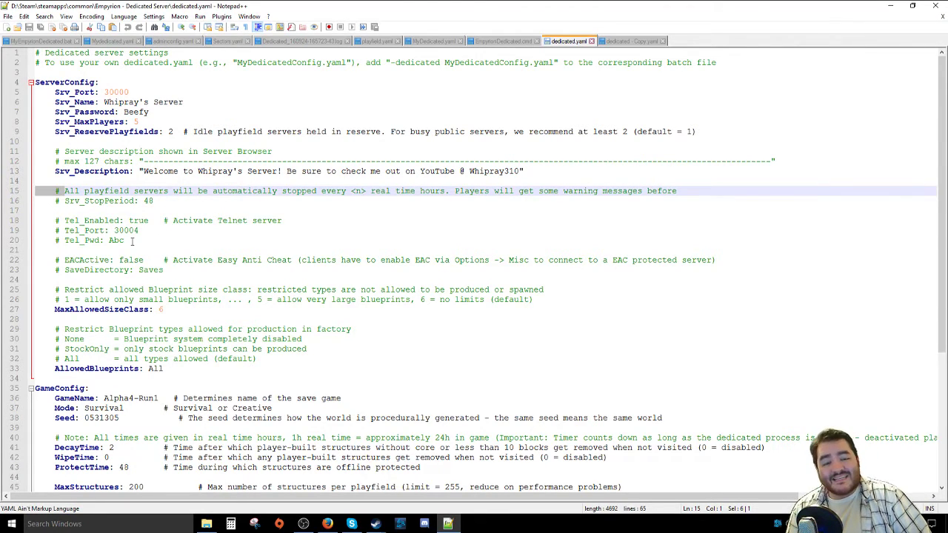
# - Review the commented Telnet block in dedicated.yaml, covering Tel_Enabled, Tel_Port and Tel_Pwd
pyautogui.moveTo(132, 241); pyautogui.dragTo(42, 225)
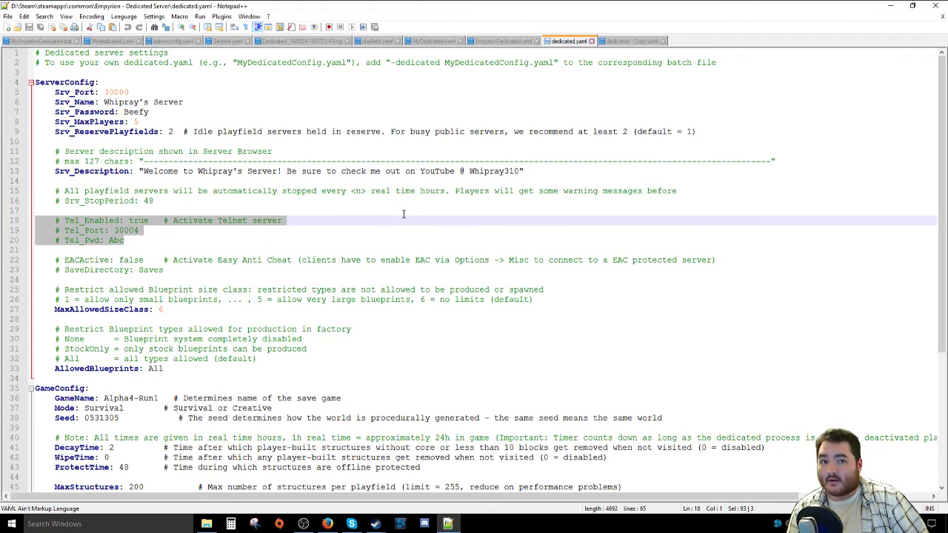
pyautogui.click(404, 214)
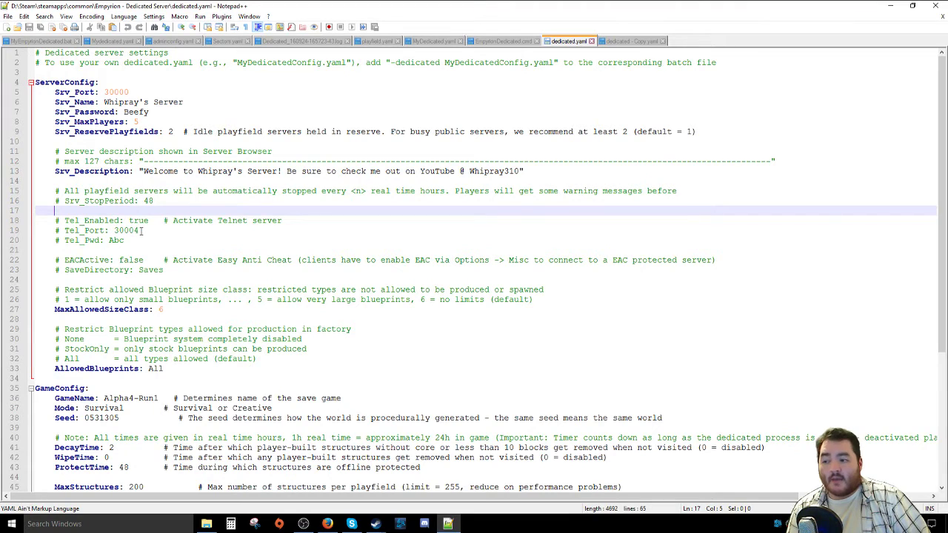
pyautogui.moveTo(142, 230); pyautogui.dragTo(54, 232)
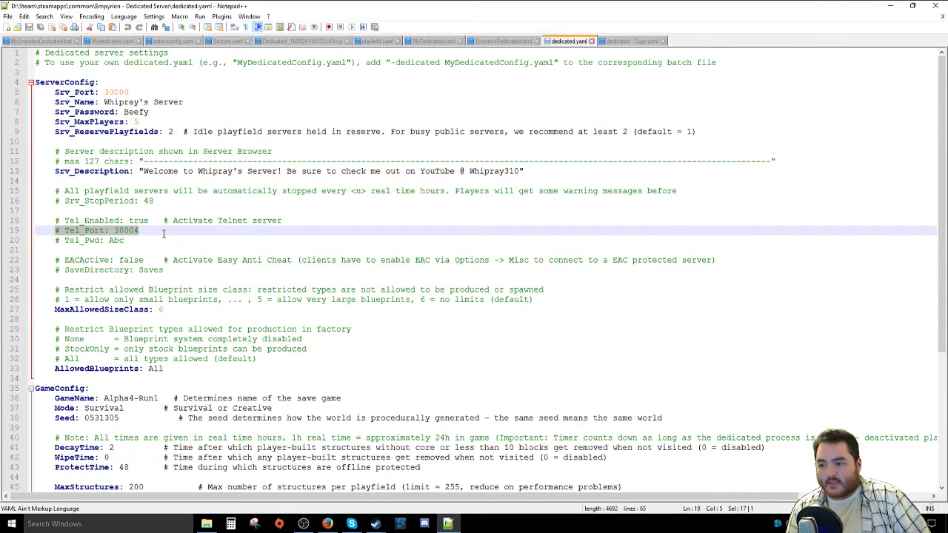
pyautogui.click(128, 222)
pyautogui.tripleClick(139, 221)
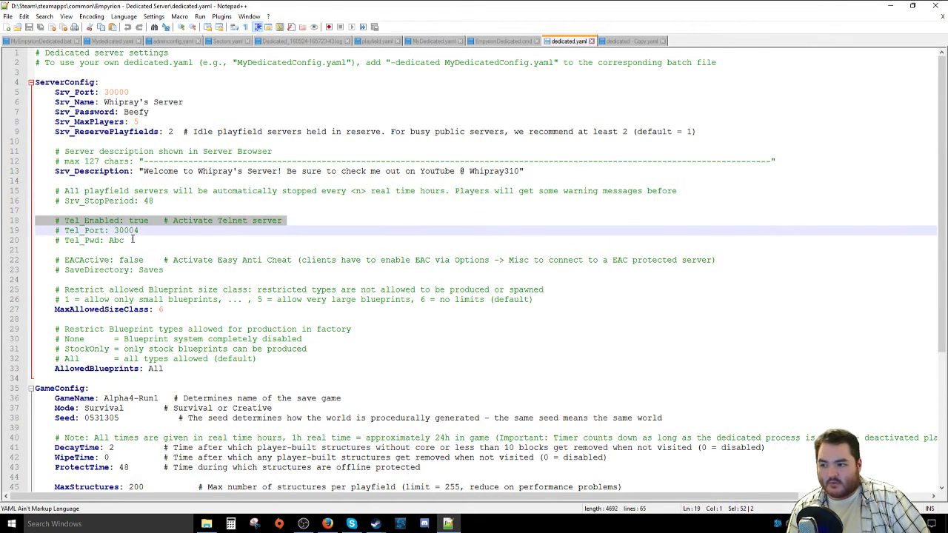
pyautogui.click(112, 240)
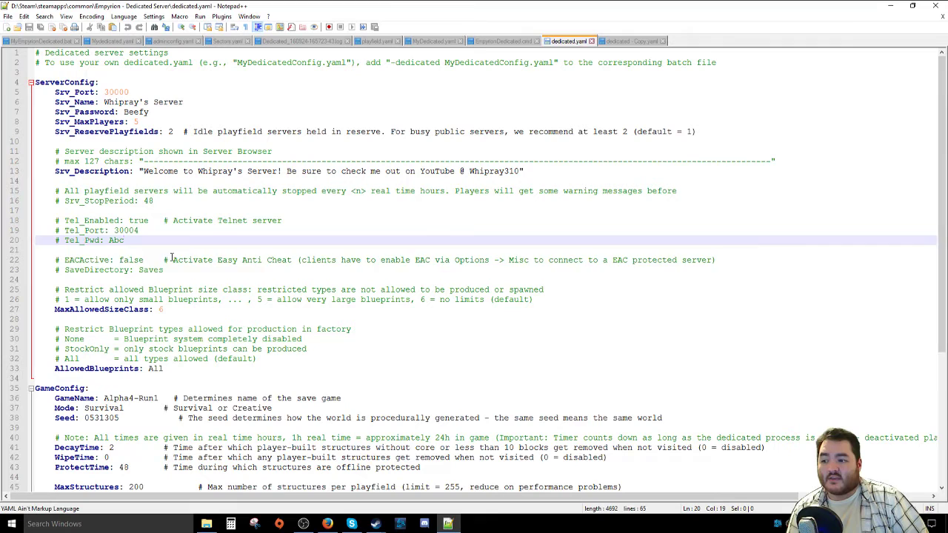
# - Check the Easy Anti Cheat comment beside EACActive and highlight the SaveDirectory setting below it
pyautogui.moveTo(169, 260); pyautogui.dragTo(435, 260)
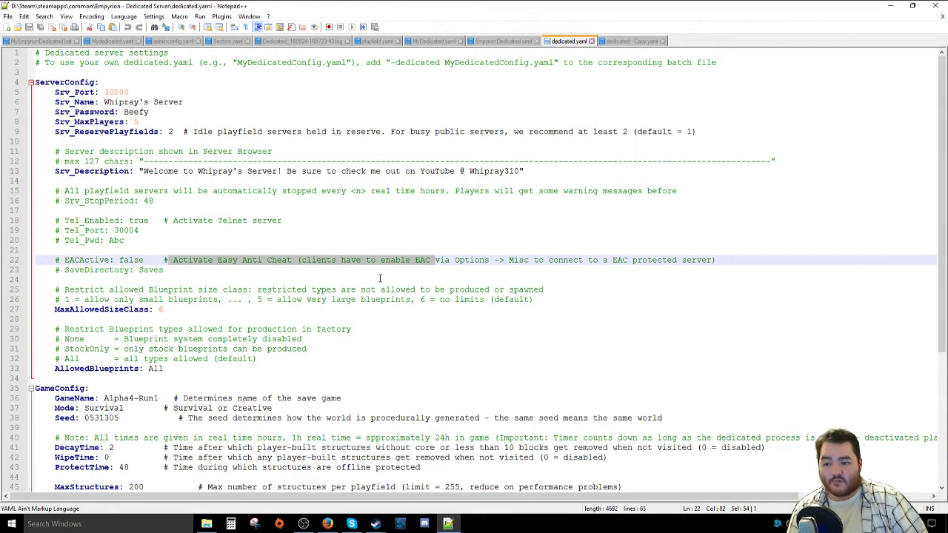
pyautogui.click(65, 271)
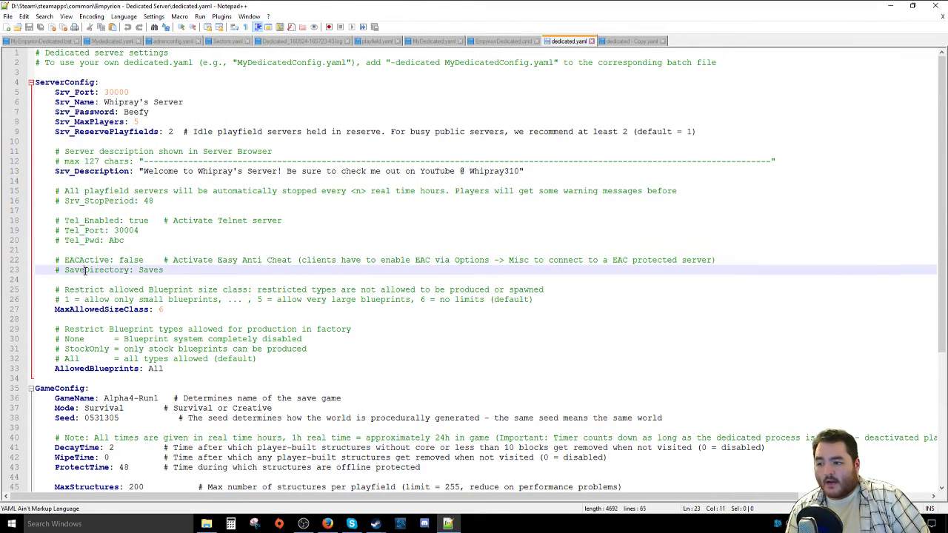
pyautogui.moveTo(65, 270); pyautogui.dragTo(184, 272)
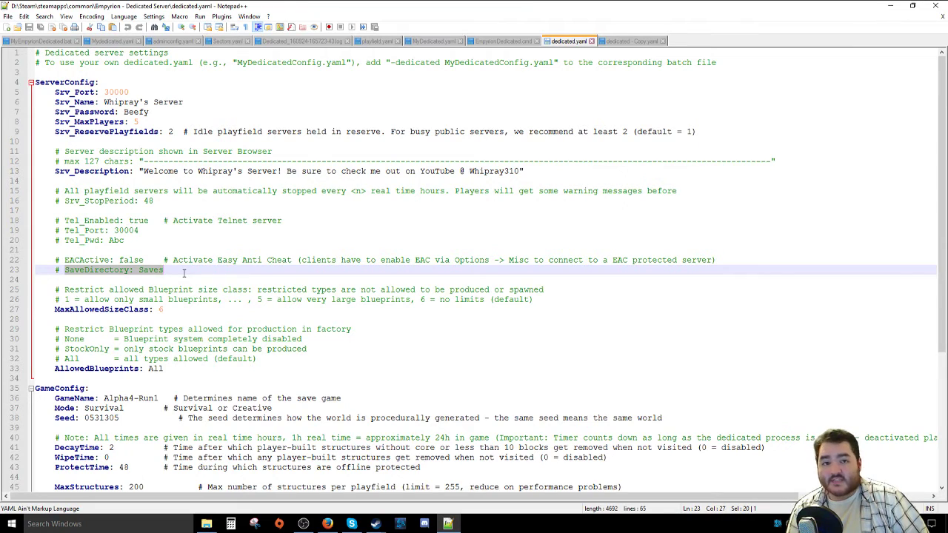
# - Switch to File Explorer, look at the save games in Saves\Games and return to the Saves folder
pyautogui.click(206, 524)
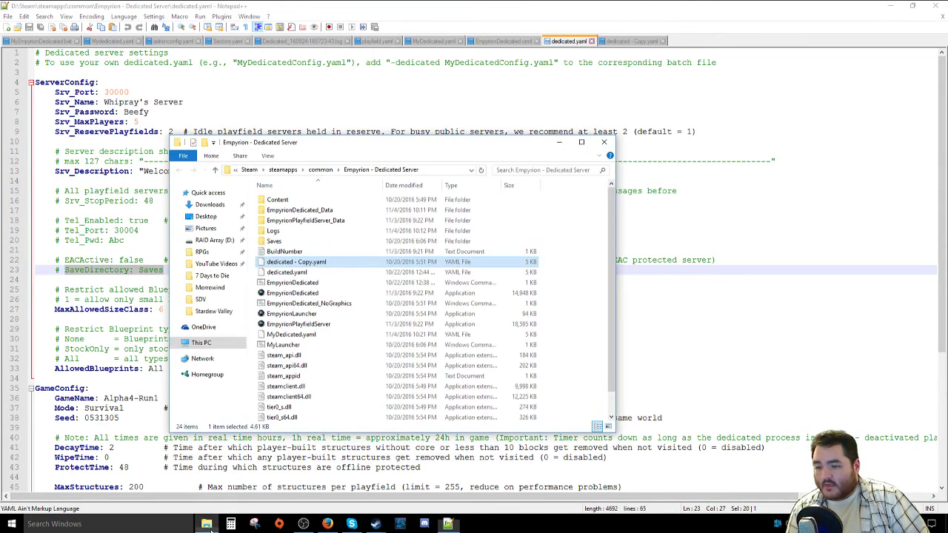
pyautogui.doubleClick(311, 242)
pyautogui.doubleClick(325, 200)
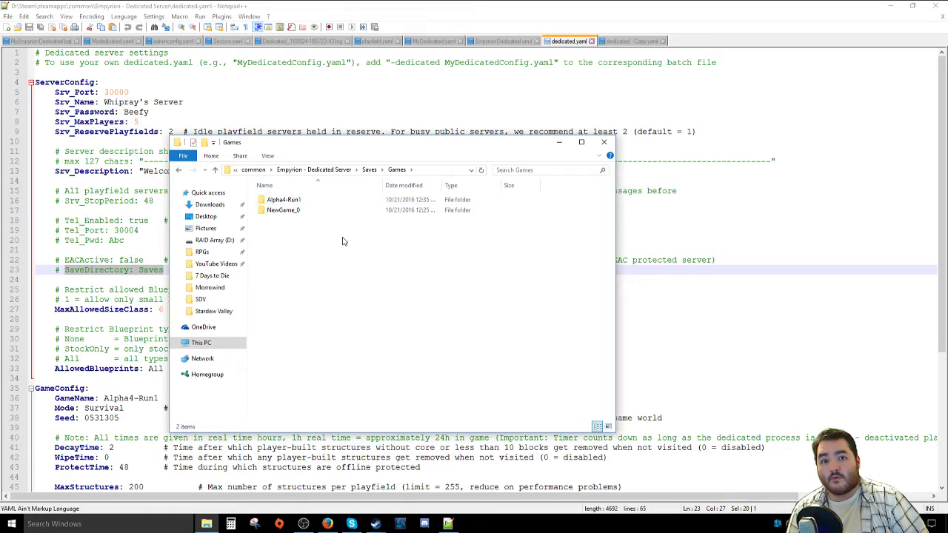
pyautogui.click(179, 171)
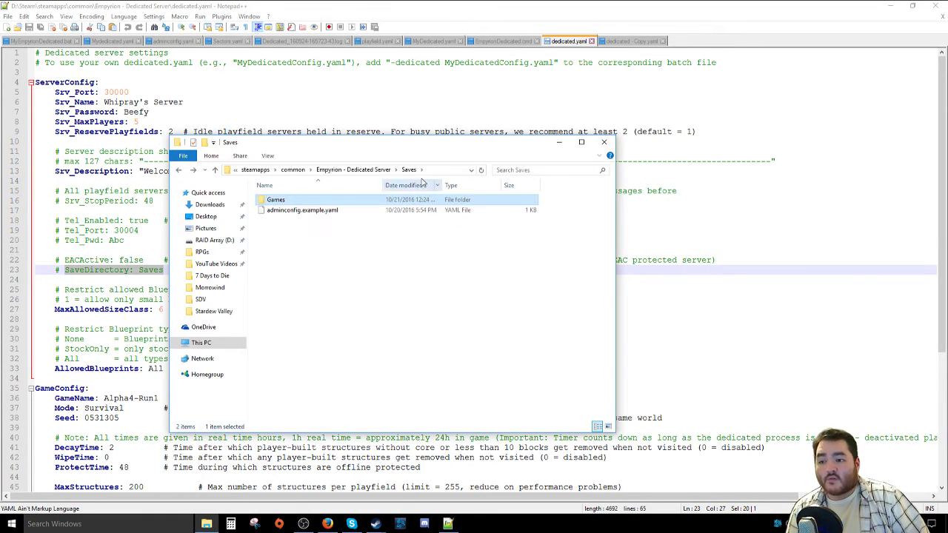
# - Open adminconfig.example.yaml from the Saves folder in Notepad++ and review the first Id and Permission comments under Elevated
pyautogui.click(316, 212)
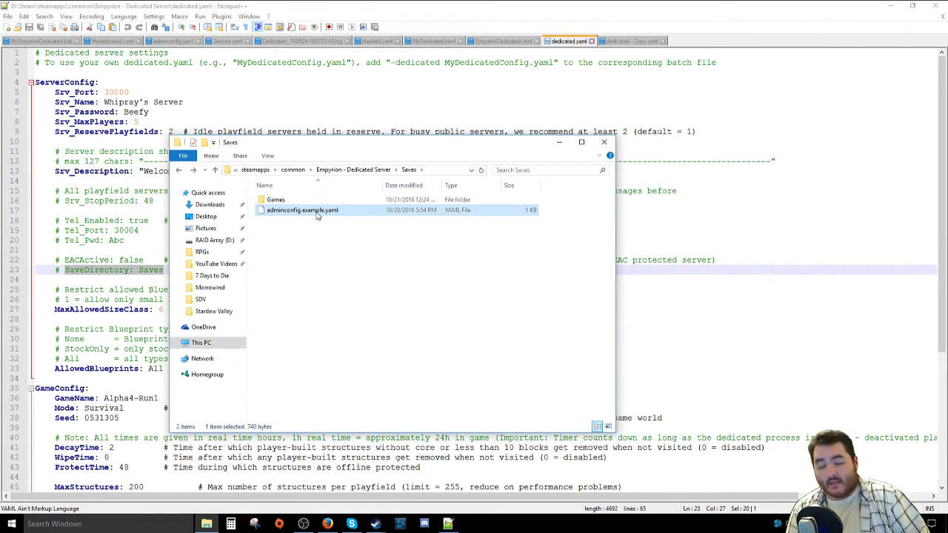
pyautogui.rightClick(298, 215)
pyautogui.click(241, 231)
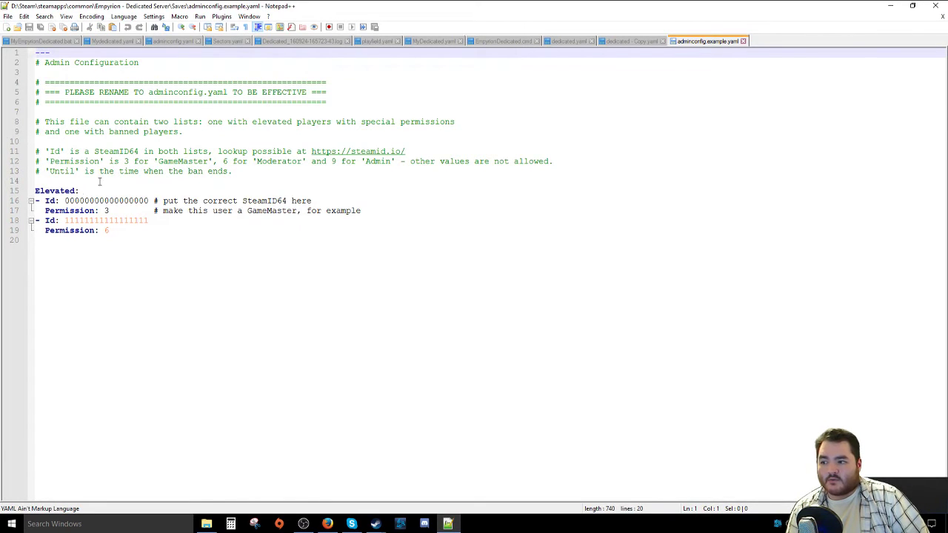
pyautogui.moveTo(314, 201); pyautogui.dragTo(234, 201)
pyautogui.moveTo(360, 210); pyautogui.dragTo(50, 210)
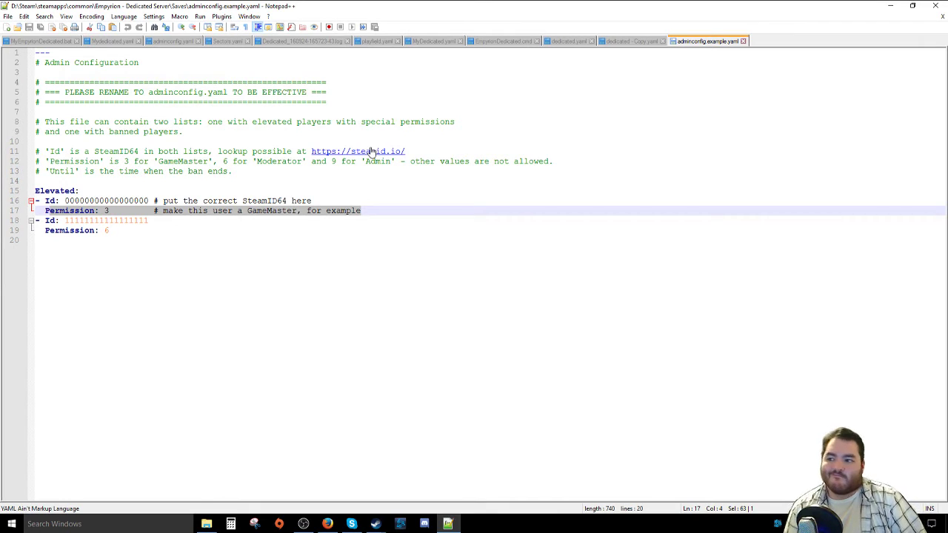
# - Follow the file's steamid.io link to the browser and look up the admin's Steam username, allowing steamid.io scripts in NoScript
pyautogui.click(372, 151)
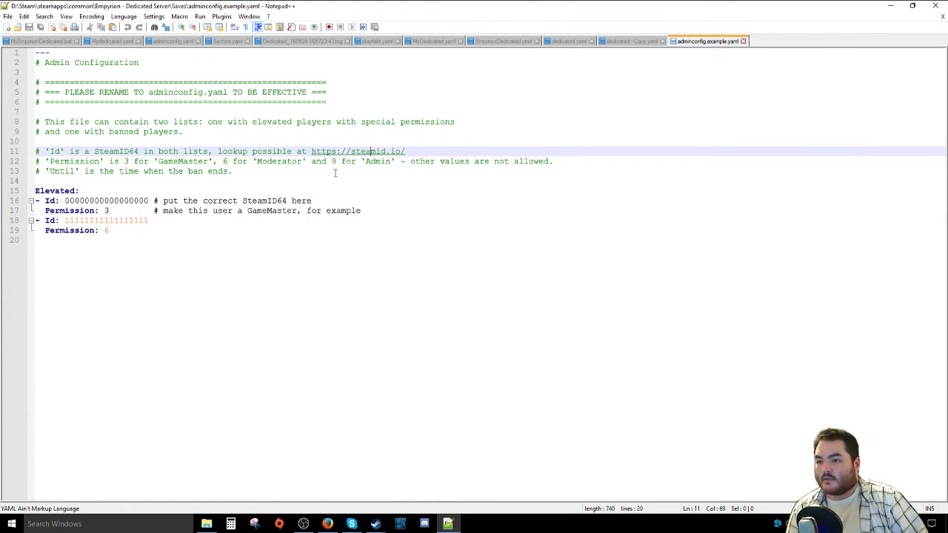
pyautogui.doubleClick(360, 151)
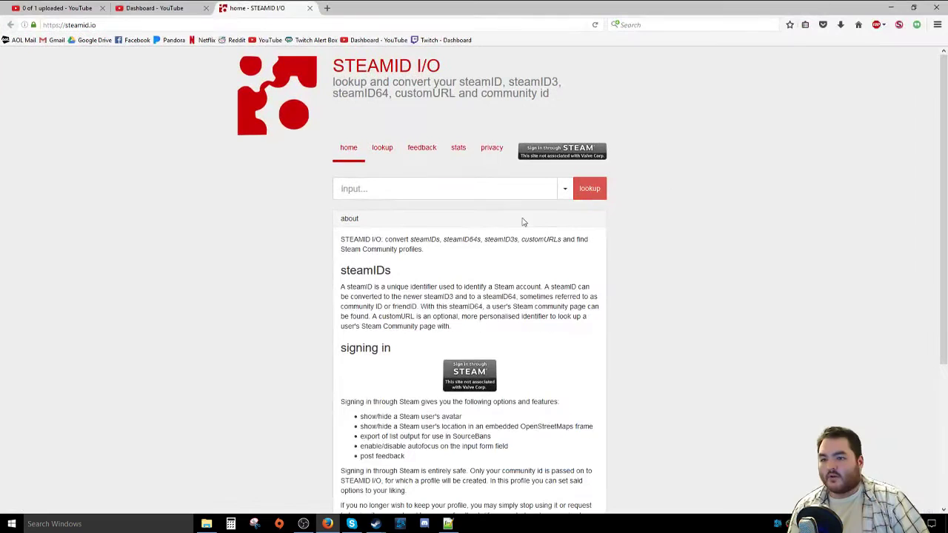
pyautogui.write('Whipray')
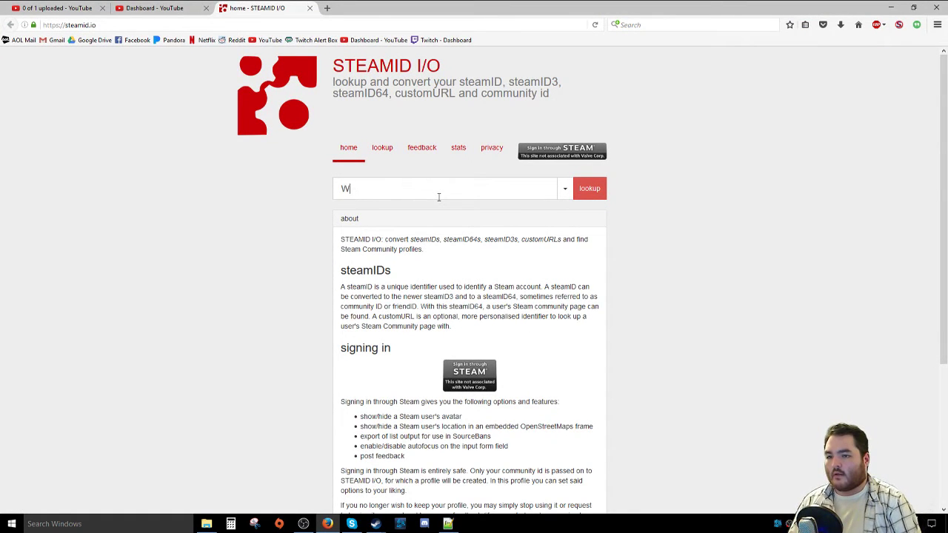
pyautogui.click(899, 25)
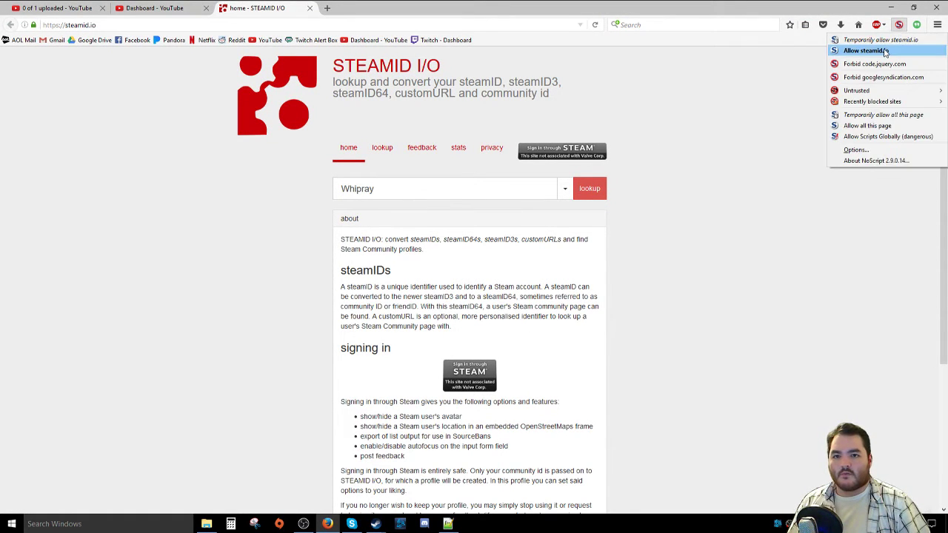
pyautogui.click(874, 47)
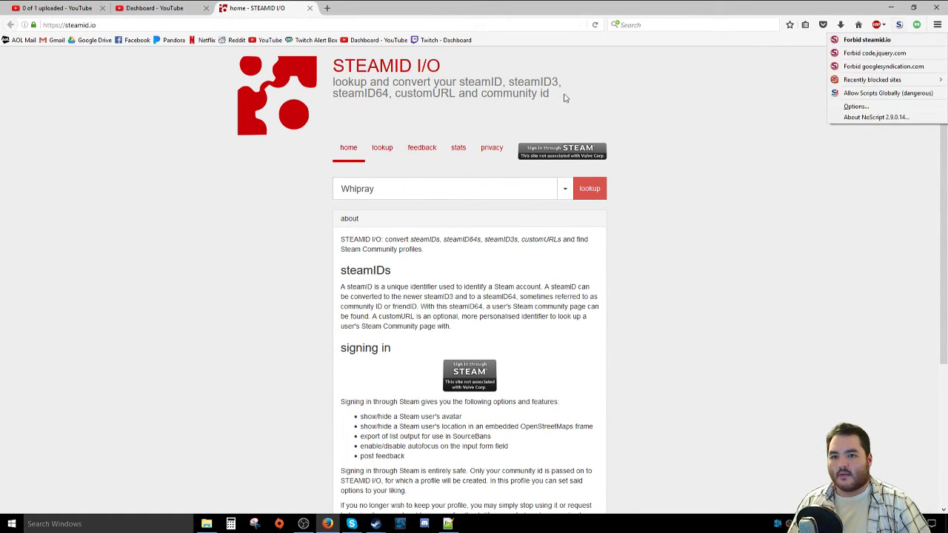
pyautogui.click(594, 193)
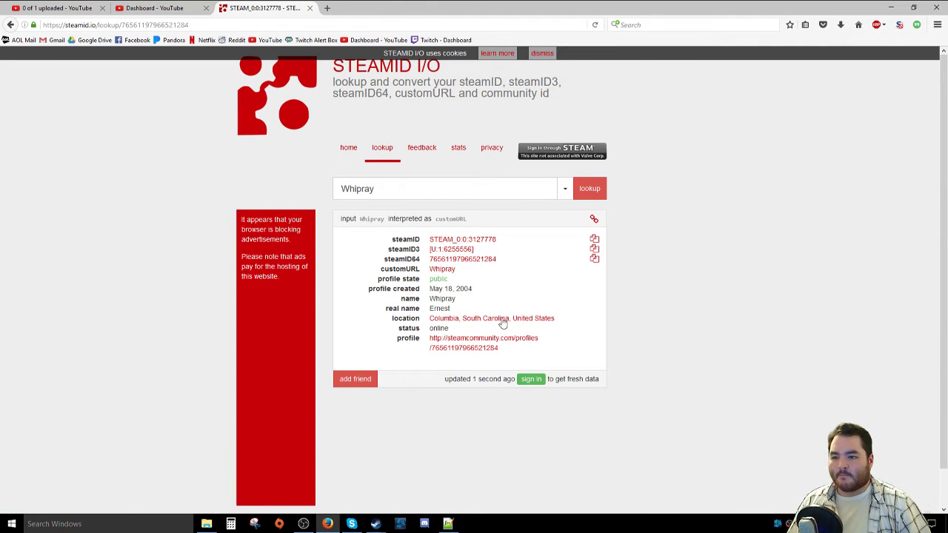
# - Highlight the steamID64 value in the lookup result and return to adminconfig.example.yaml in Notepad++
pyautogui.moveTo(503, 264); pyautogui.dragTo(428, 261)
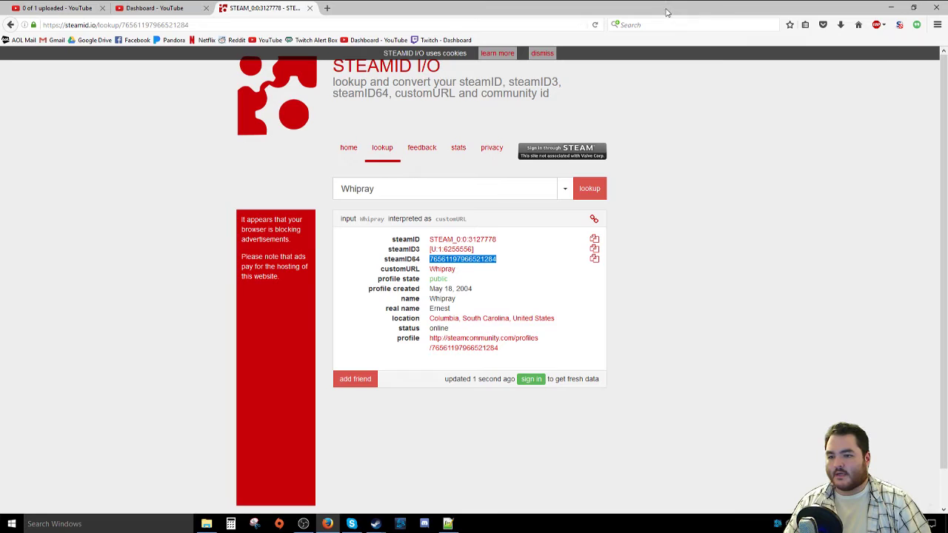
pyautogui.doubleClick(634, 6)
pyautogui.hotkey('alt', 'Tab')
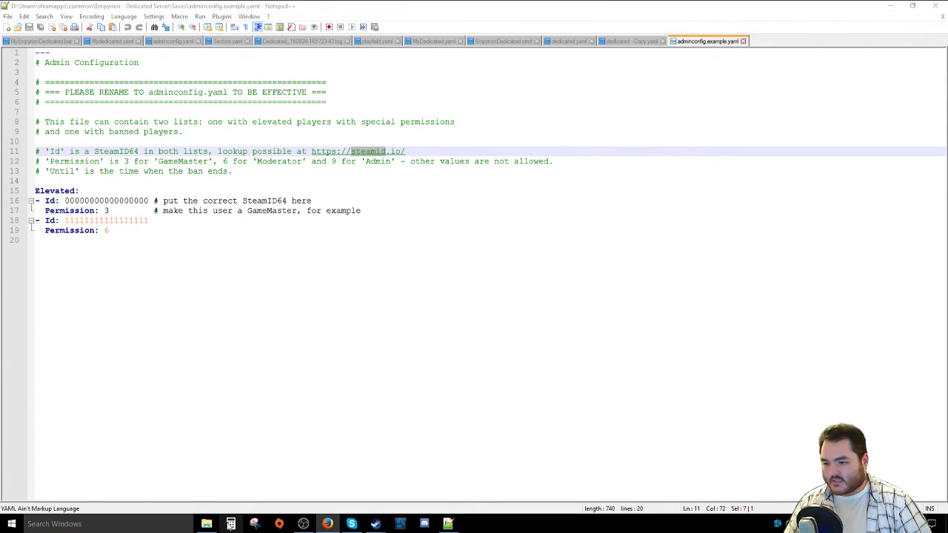
# - Check adminconfig.example.yaml's location in File Explorer, going back to Empyrion - Dedicated Server, and switch to dedicated - Copy.yaml in Notepad++
pyautogui.click(206, 523)
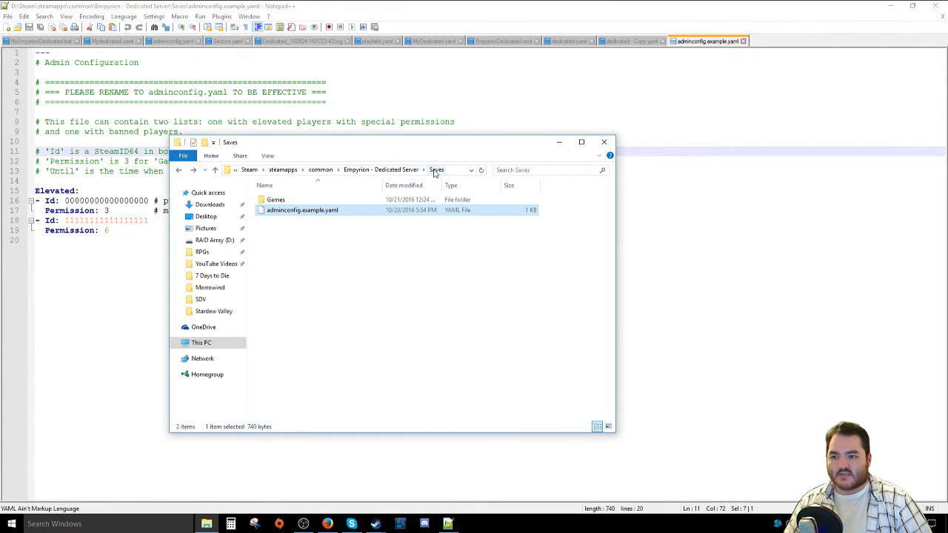
pyautogui.click(312, 231)
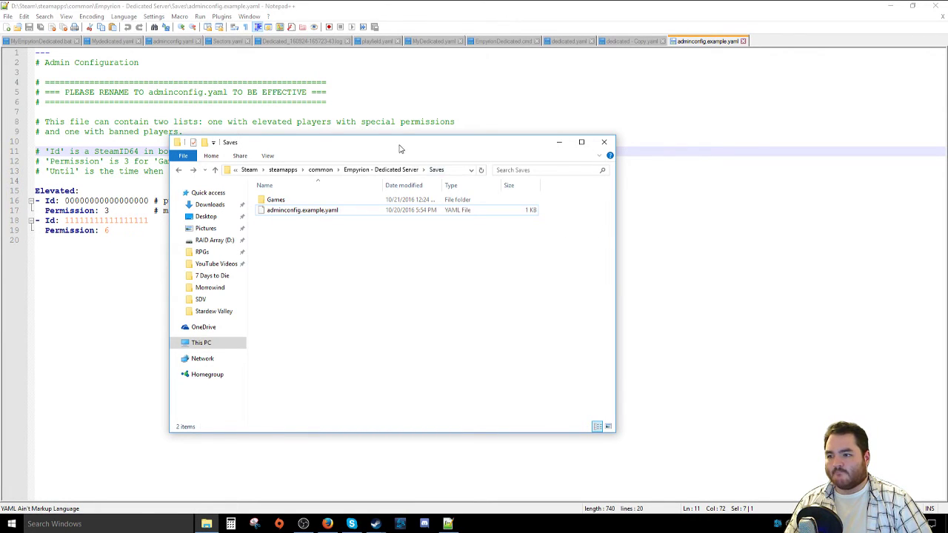
pyautogui.moveTo(402, 147); pyautogui.dragTo(561, 151)
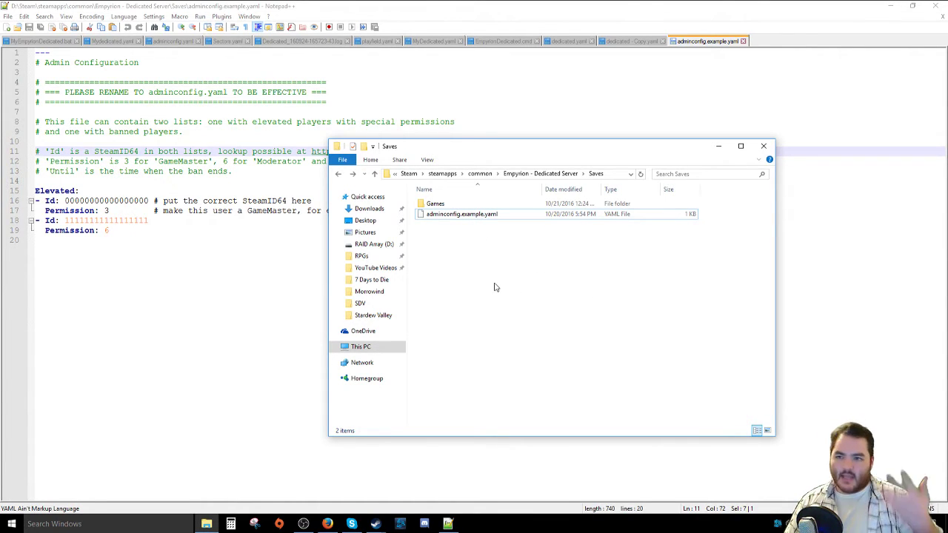
pyautogui.click(337, 174)
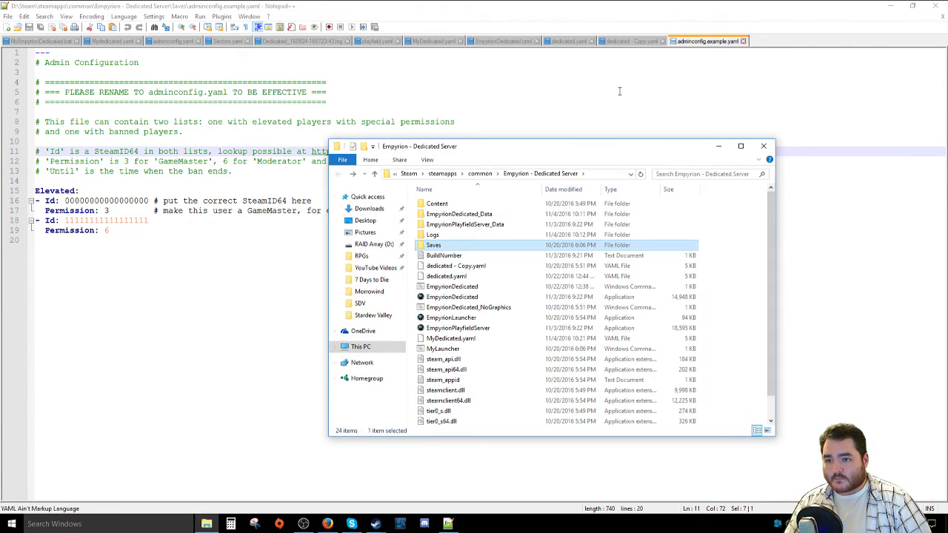
pyautogui.click(629, 41)
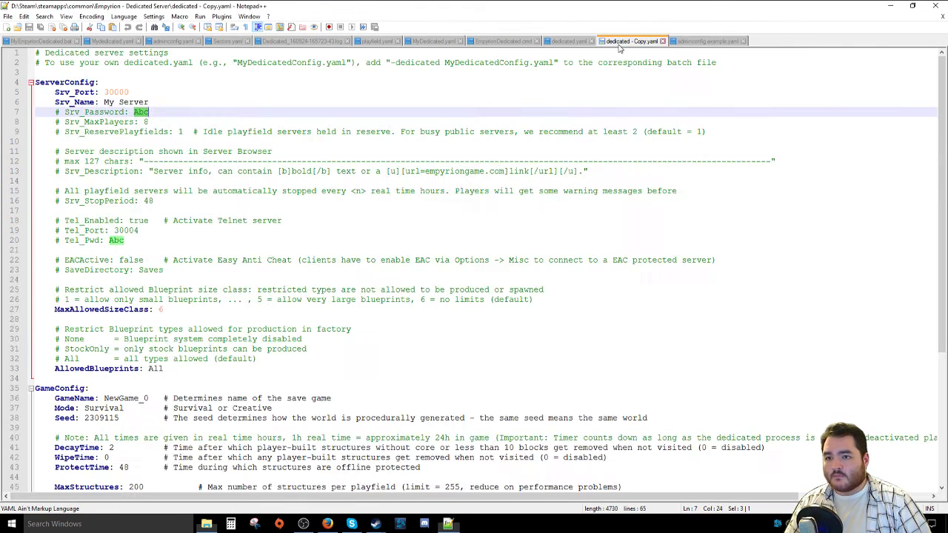
# - Switch to dedicated.yaml and review the blueprint size class and AllowedBlueprints settings, highlighting the comment for the All option
pyautogui.click(559, 42)
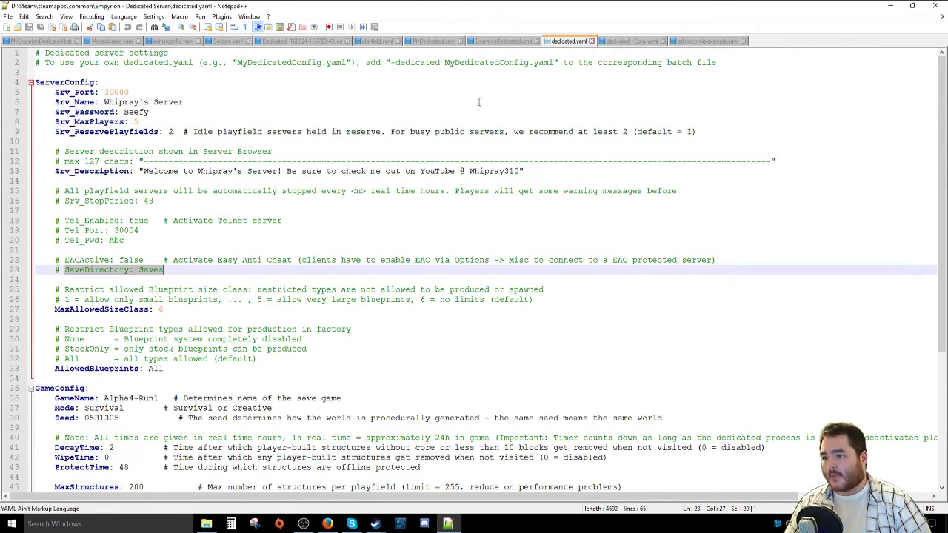
pyautogui.click(108, 290)
pyautogui.scroll(-1, 107, 290)
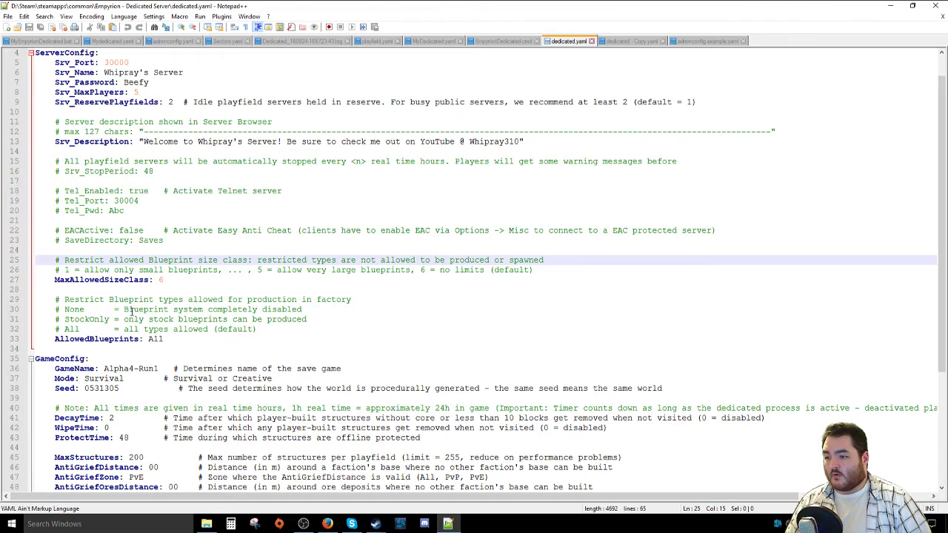
pyautogui.moveTo(54, 310); pyautogui.dragTo(280, 329)
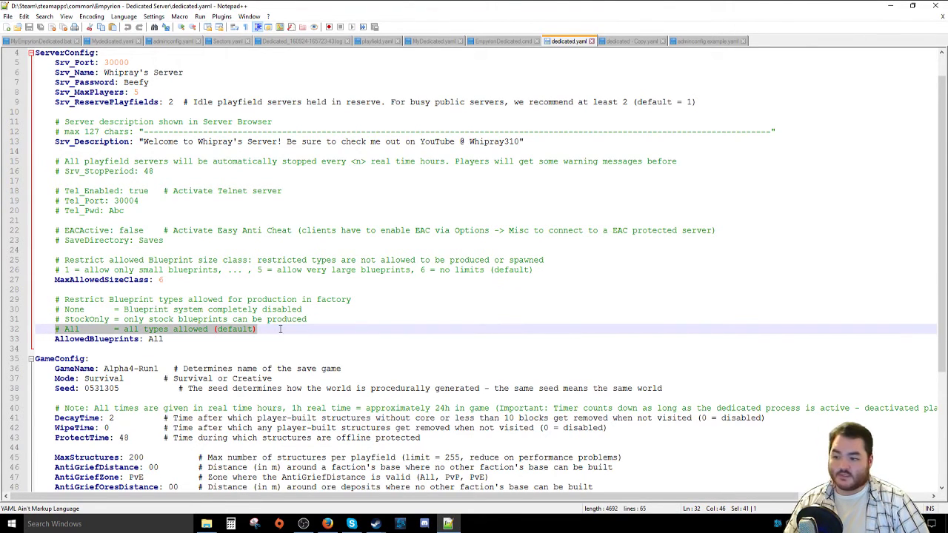
pyautogui.click(154, 338)
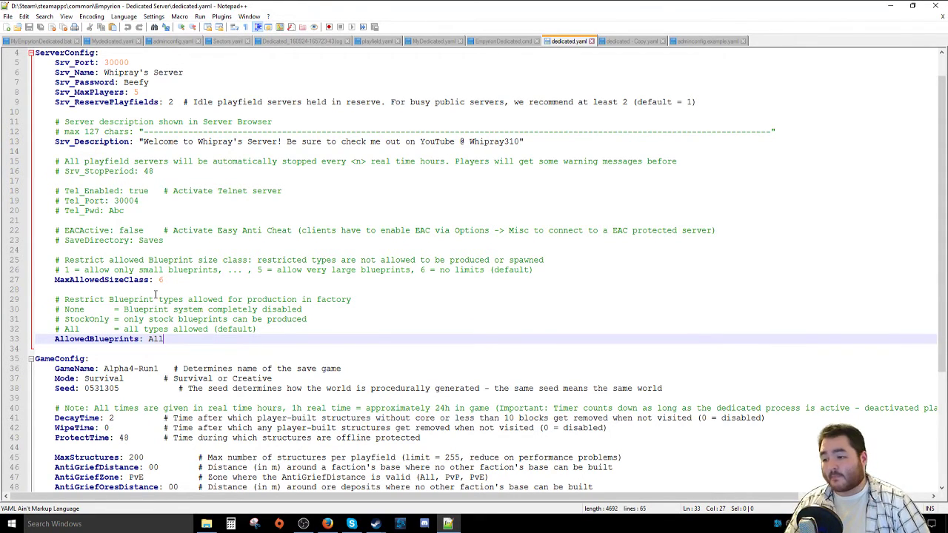
# - Highlight the GameName value Alpha4-Run1 and look up its matching save folder under Saves, Games in File Explorer
pyautogui.scroll(-5, 156, 295)
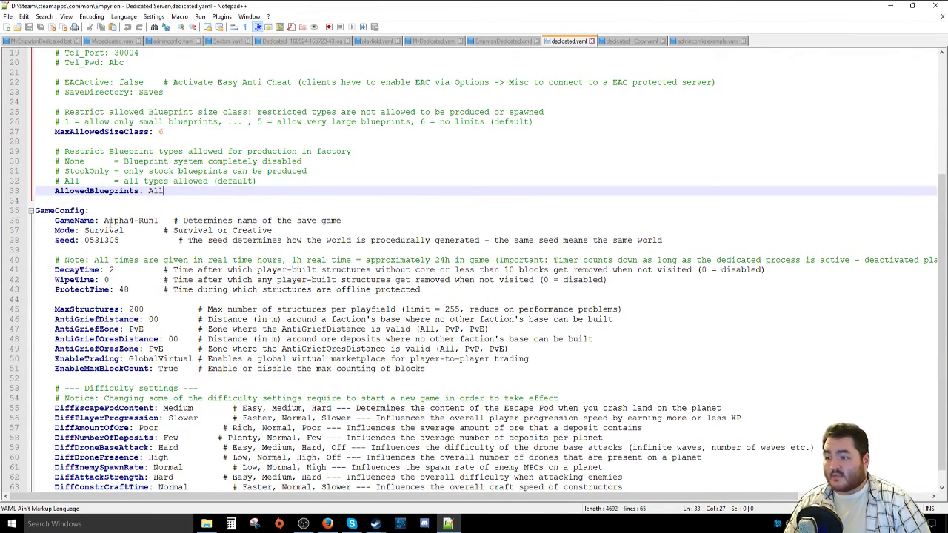
pyautogui.moveTo(105, 221); pyautogui.dragTo(158, 221)
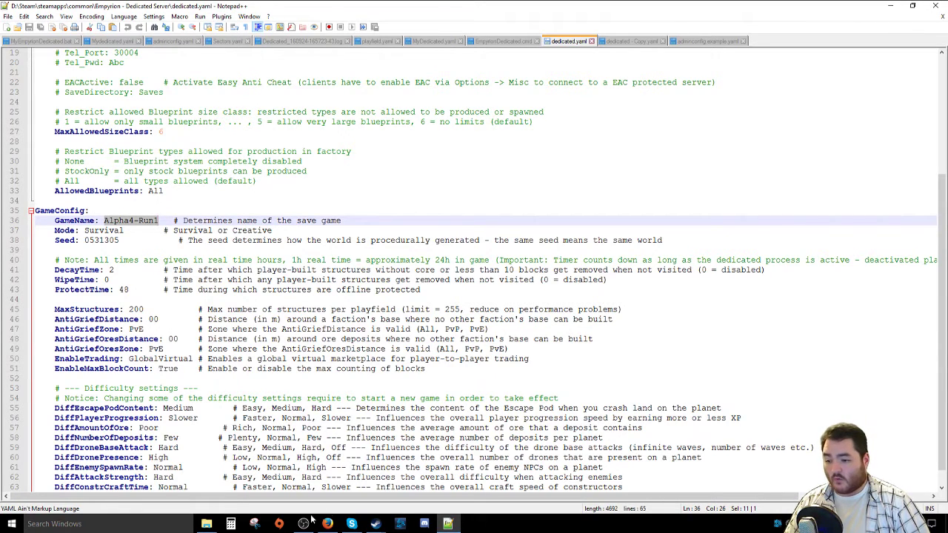
pyautogui.click(206, 524)
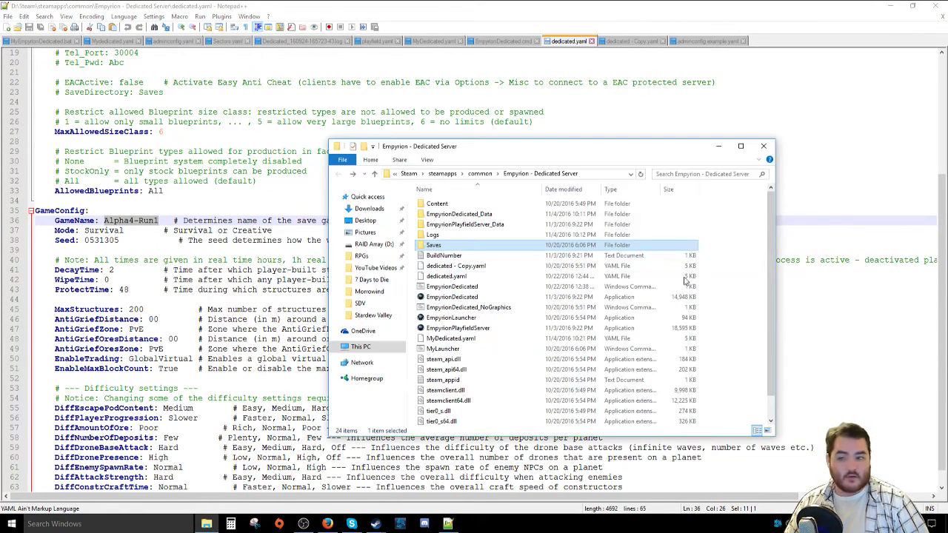
pyautogui.doubleClick(444, 245)
pyautogui.doubleClick(442, 204)
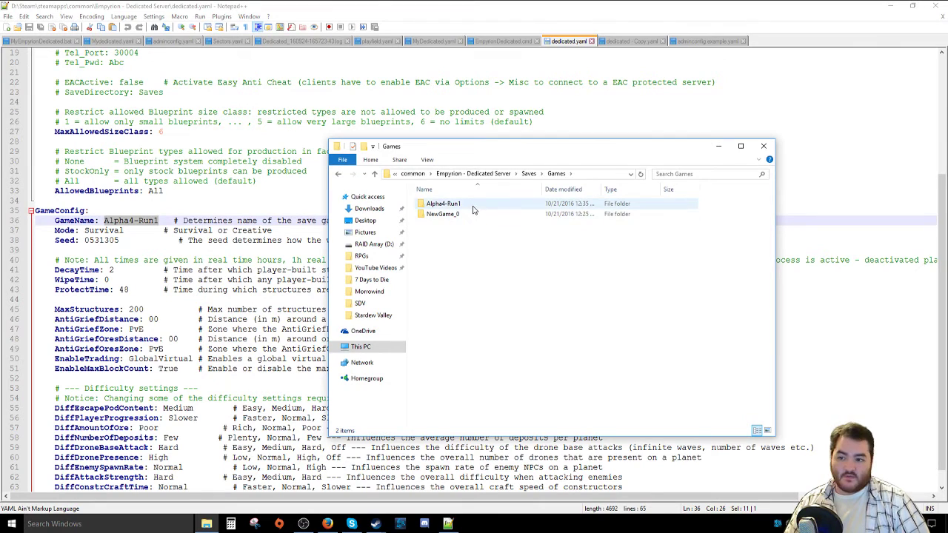
pyautogui.doubleClick(472, 206)
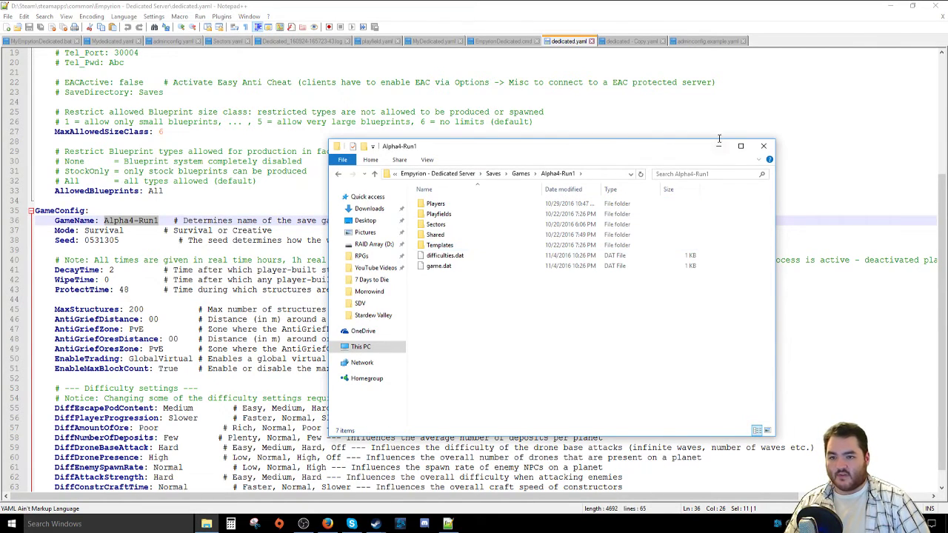
pyautogui.click(718, 143)
# - Review the Seed, DecayTime, WipeTime and ProtectTime settings under GameConfig, highlighting the note on real time versus game time
pyautogui.click(385, 191)
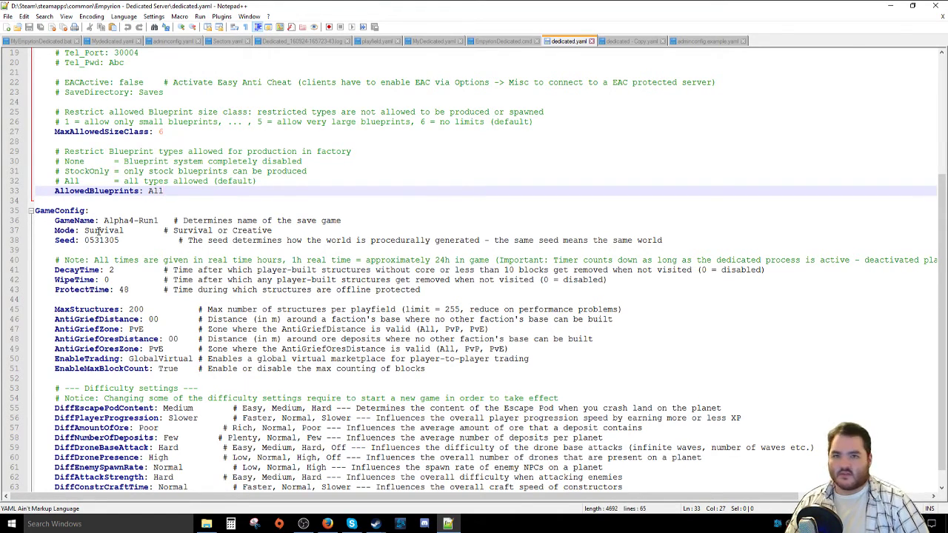
pyautogui.doubleClick(99, 241)
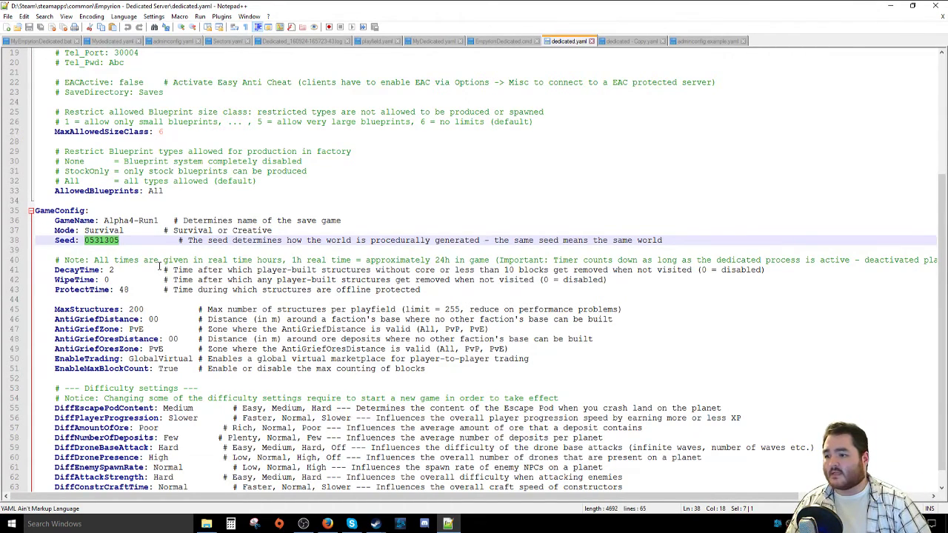
pyautogui.click(86, 271)
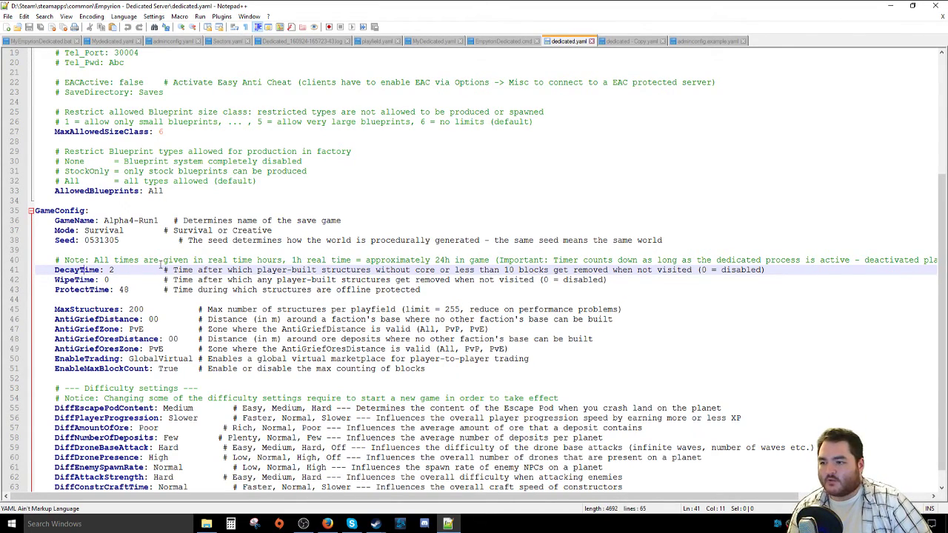
pyautogui.click(55, 279)
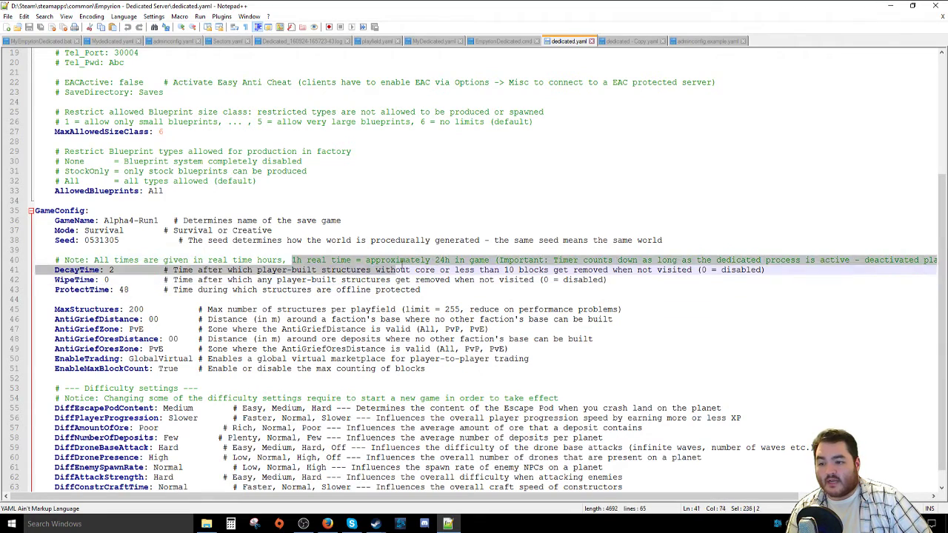
pyautogui.moveTo(293, 260); pyautogui.dragTo(485, 266)
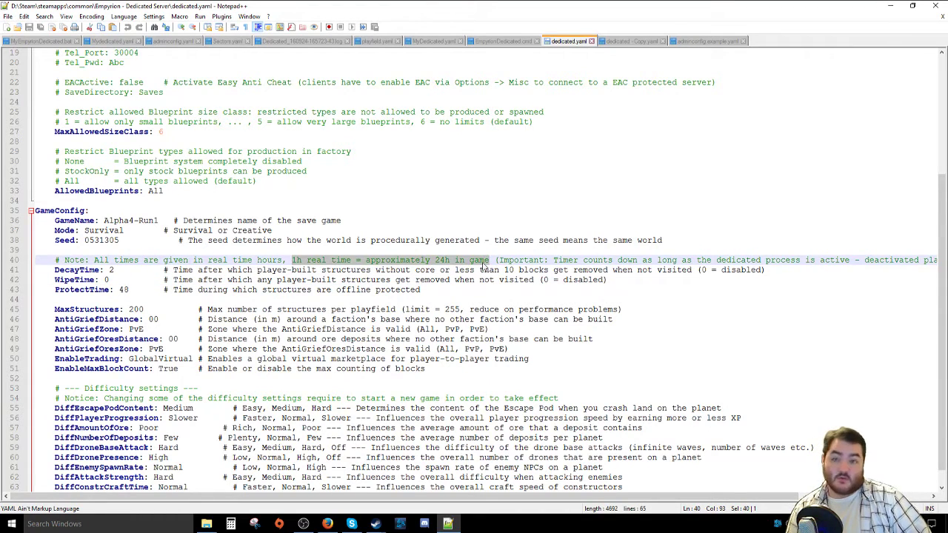
pyautogui.click(451, 290)
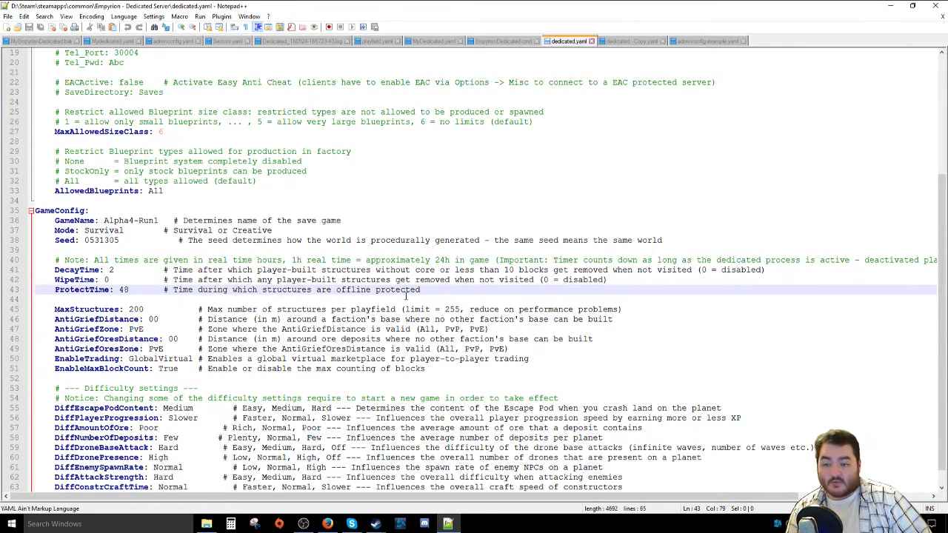
# - Review MaxStructures with its limit and the AntiGriefDistance, AntiGriefZone and AntiGriefOresDistance settings
pyautogui.scroll(-1, 227, 300)
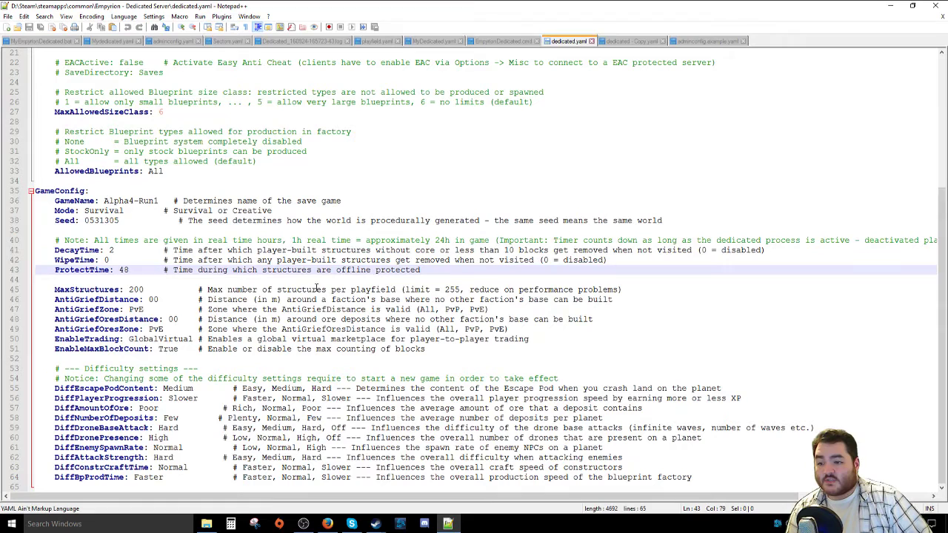
pyautogui.moveTo(445, 289); pyautogui.dragTo(465, 289)
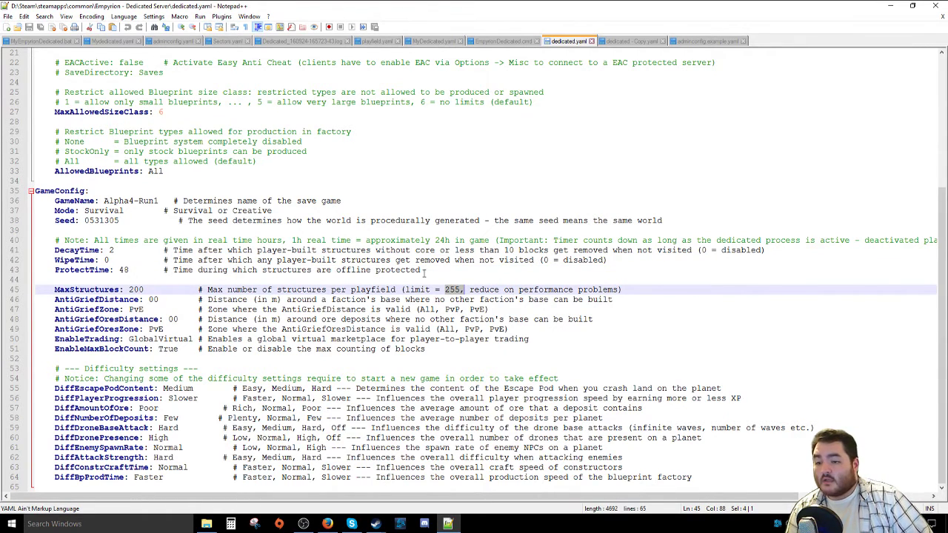
pyautogui.doubleClick(137, 290)
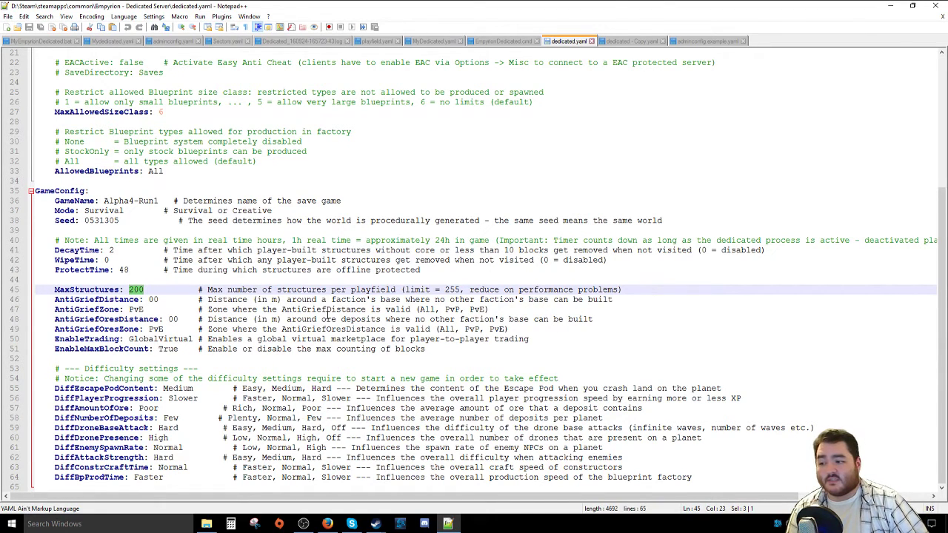
pyautogui.click(152, 299)
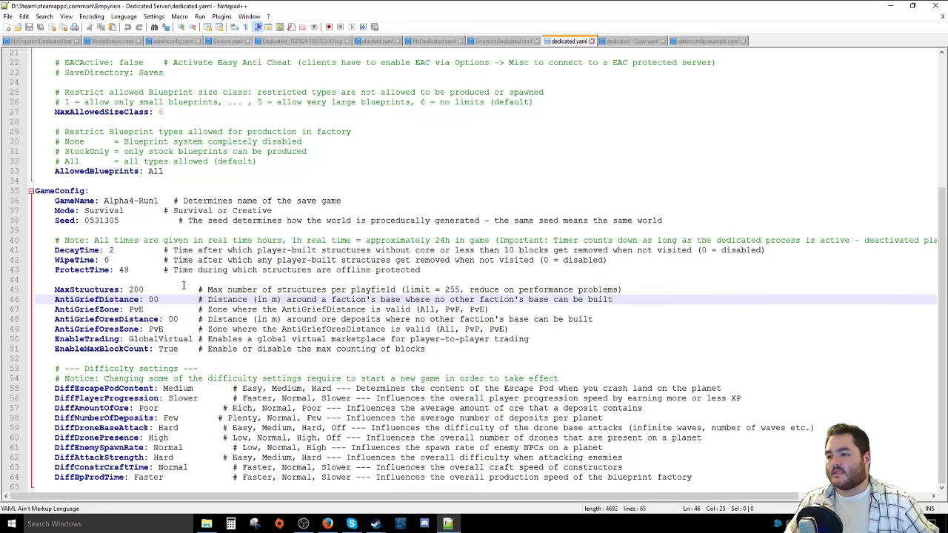
pyautogui.click(138, 309)
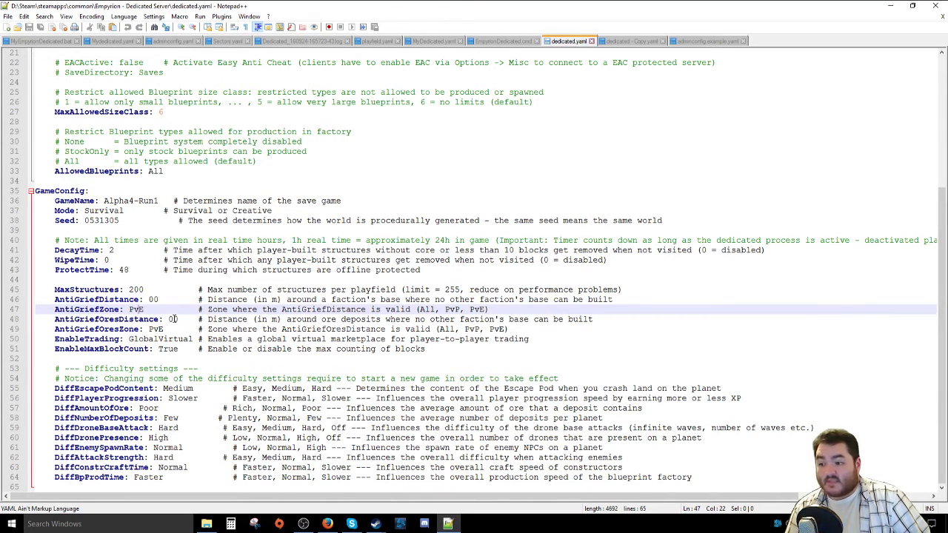
pyautogui.doubleClick(173, 319)
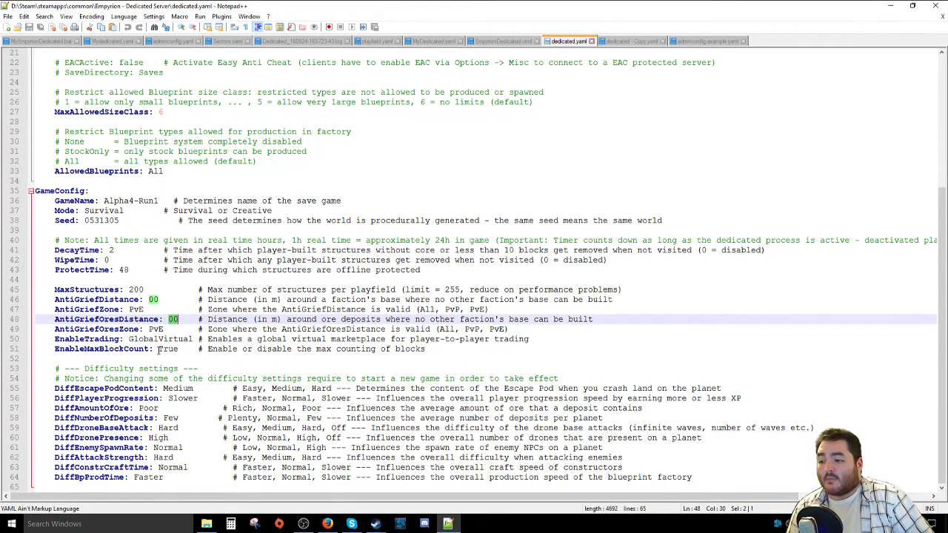
# - Review the EnableMaxBlockCount setting, highlighting its value and the word max in its comment
pyautogui.doubleClick(324, 349)
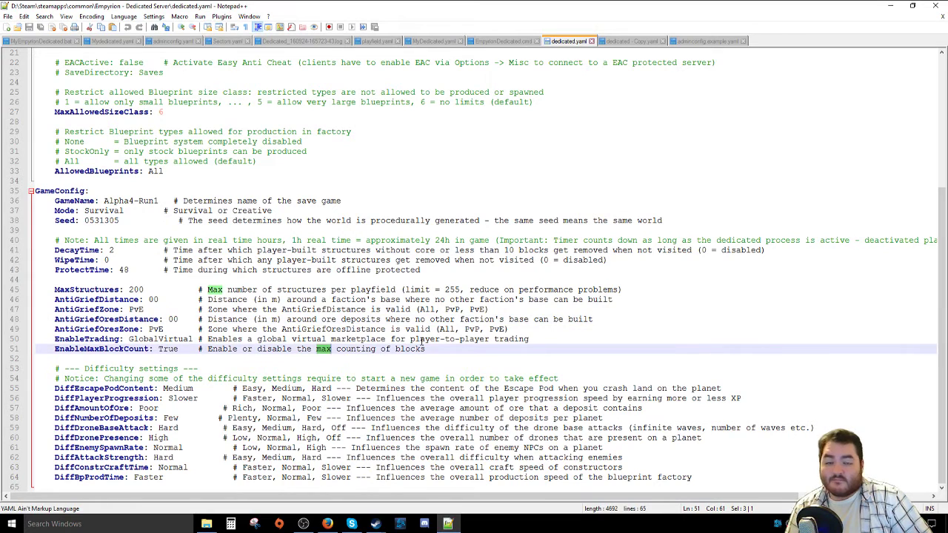
pyautogui.click(440, 299)
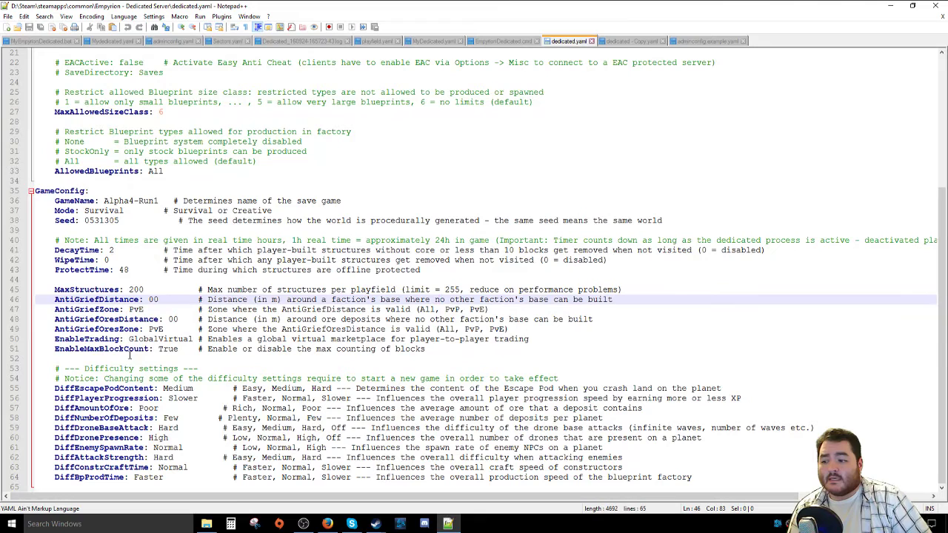
pyautogui.doubleClick(168, 349)
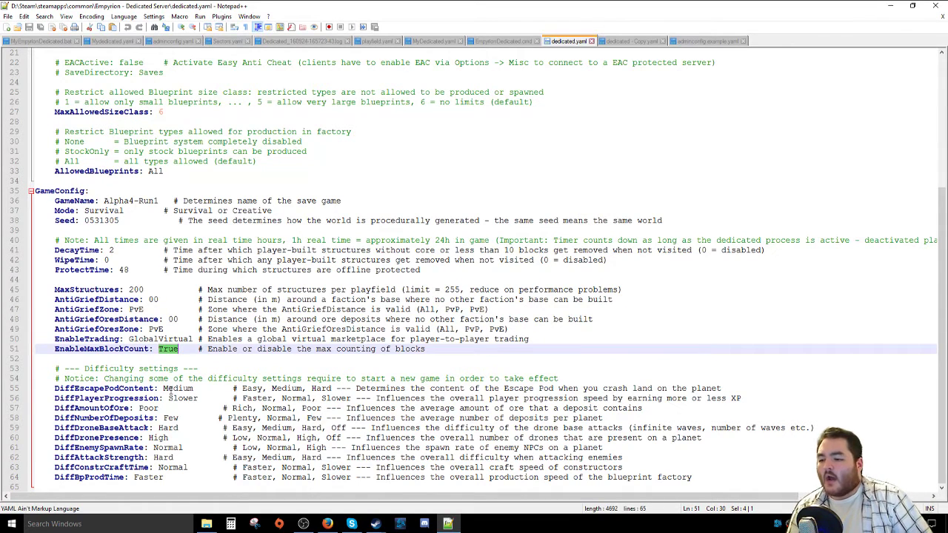
# - Review the difficulty settings for ore amount, deposits, drone attacks, drone presence, enemy spawn rate and blueprint production time by highlighting their values
pyautogui.doubleClick(151, 408)
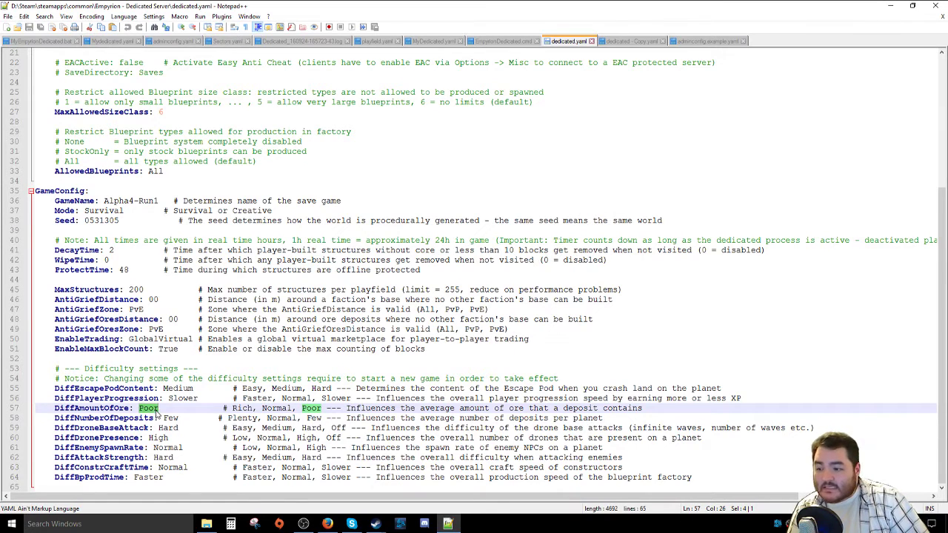
pyautogui.doubleClick(168, 418)
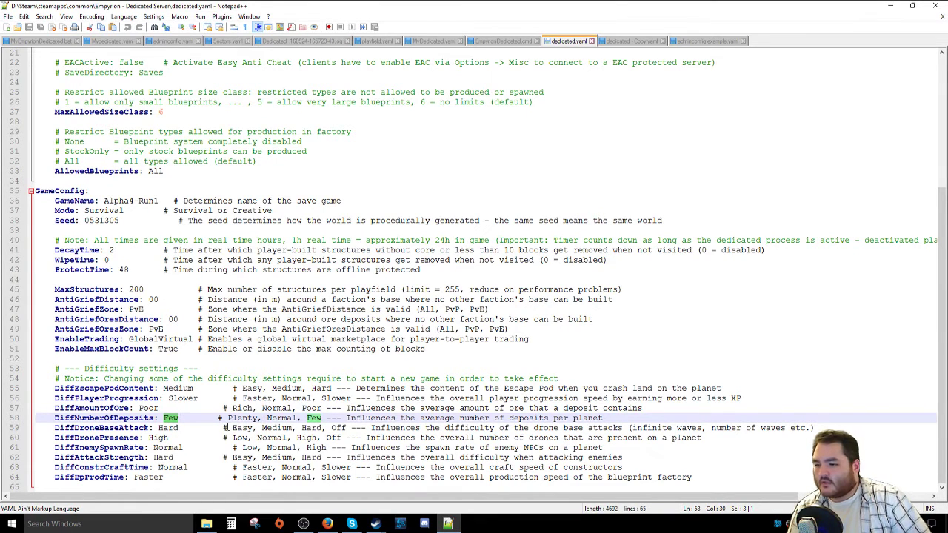
pyautogui.doubleClick(169, 428)
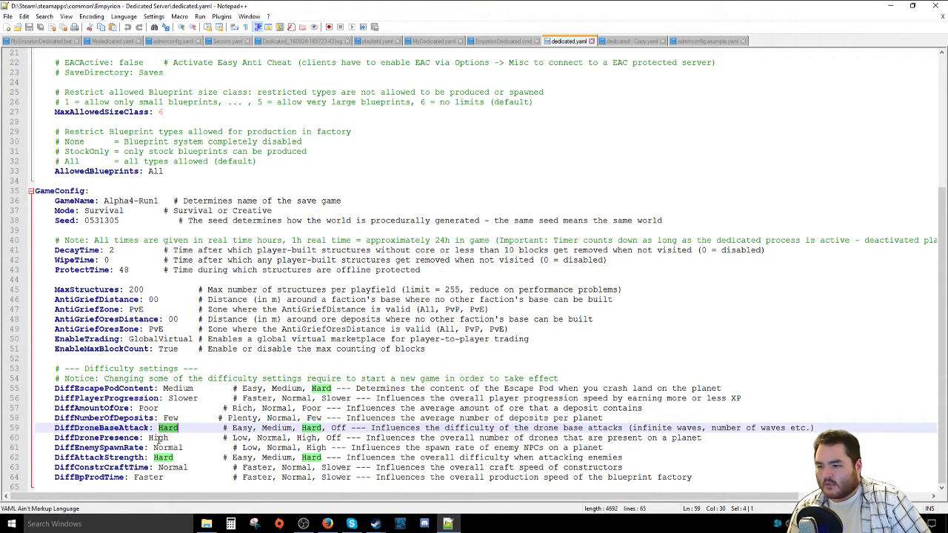
pyautogui.doubleClick(157, 437)
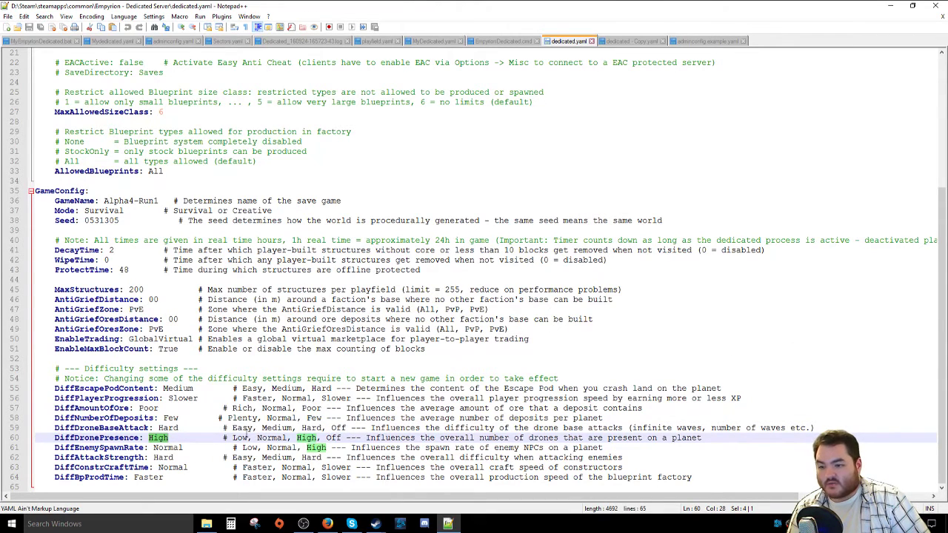
pyautogui.doubleClick(166, 448)
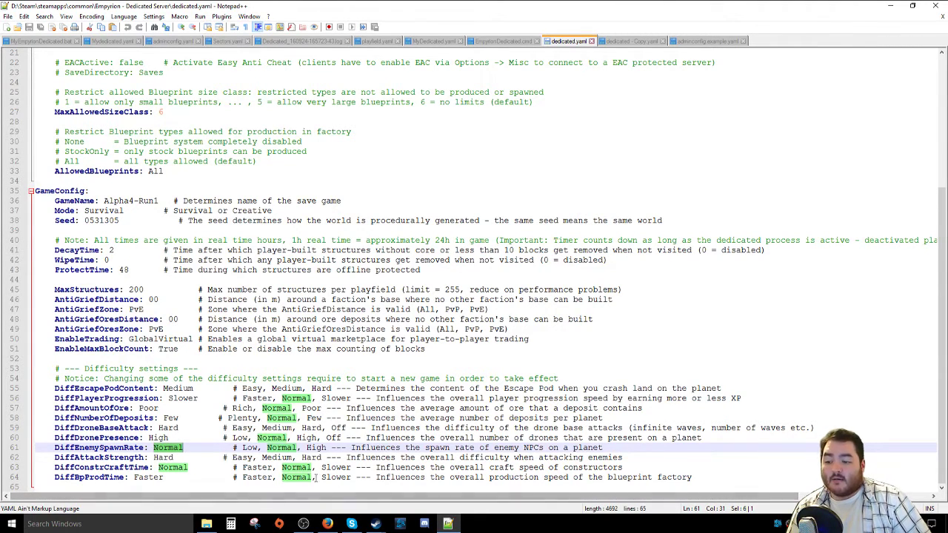
pyautogui.doubleClick(253, 478)
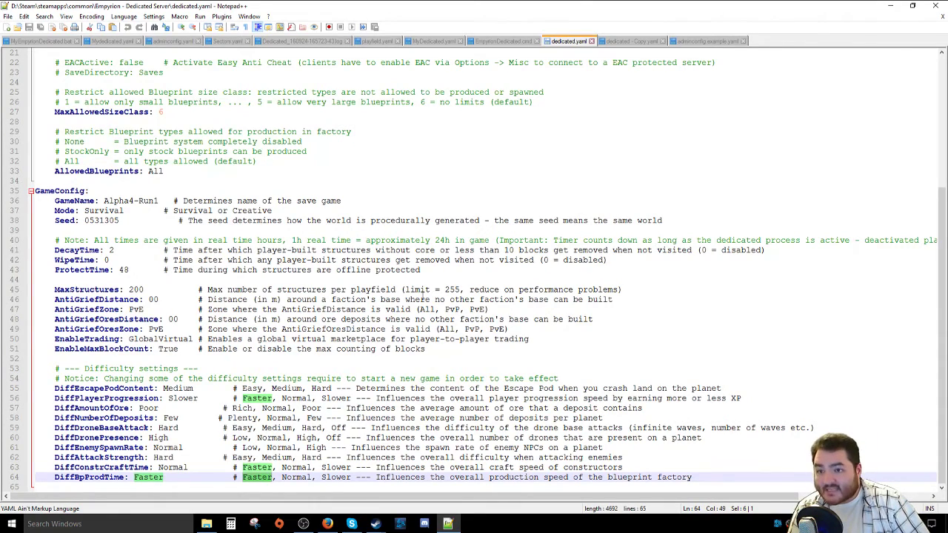
# - Highlight the "-dedicated MyDedicatedConfig.yaml" argument in the opening comment of dedicated.yaml
pyautogui.scroll(7, 423, 408)
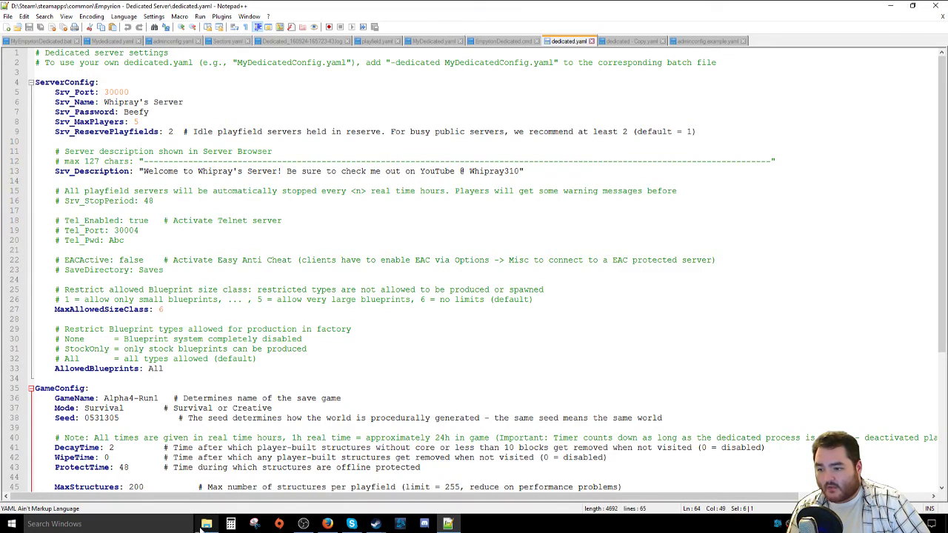
pyautogui.moveTo(391, 62); pyautogui.dragTo(554, 63)
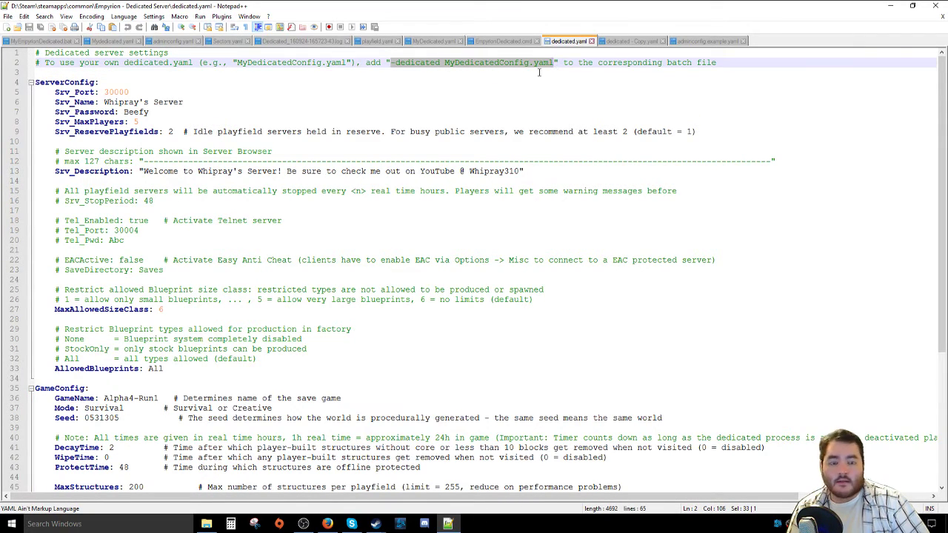
# - Open the EmpyrionDedicated command script from the Empyrion - Dedicated Server folder in Notepad++
pyautogui.click(207, 523)
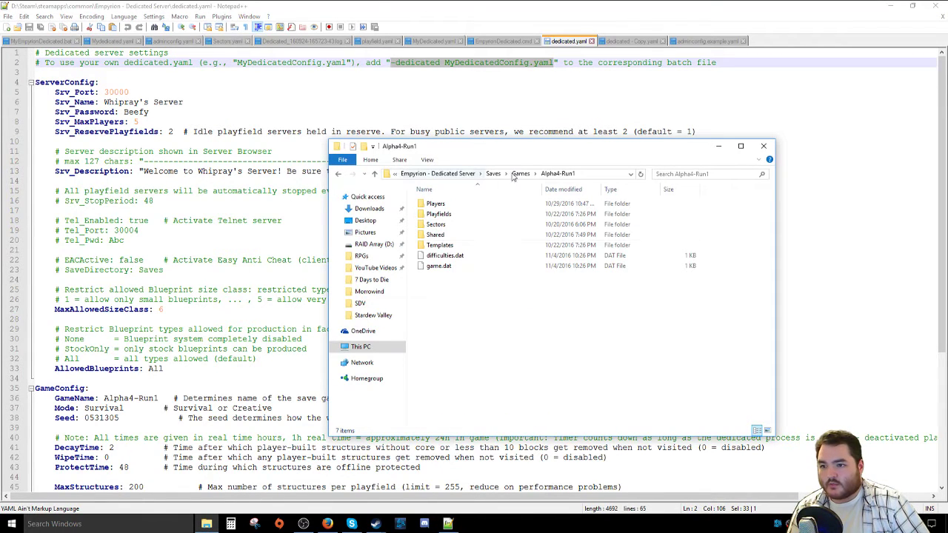
pyautogui.click(443, 174)
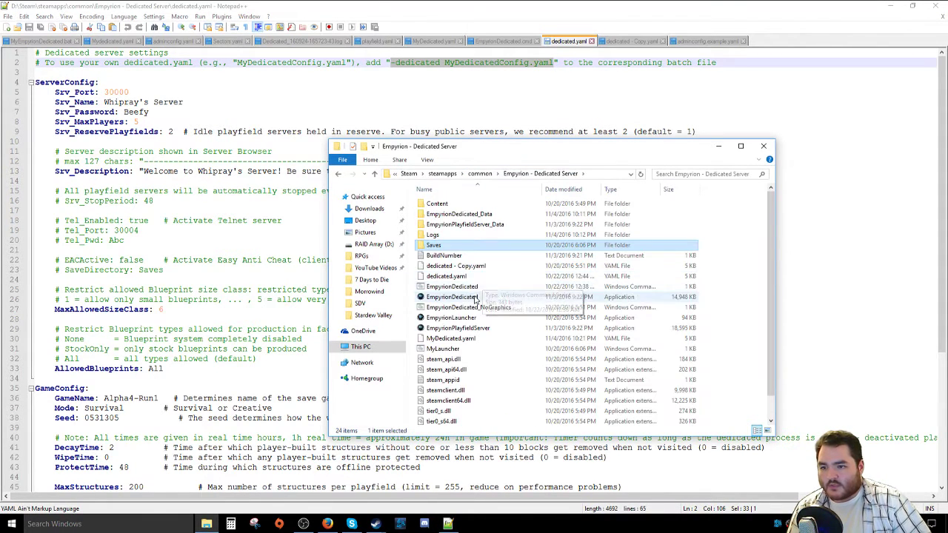
pyautogui.click(484, 286)
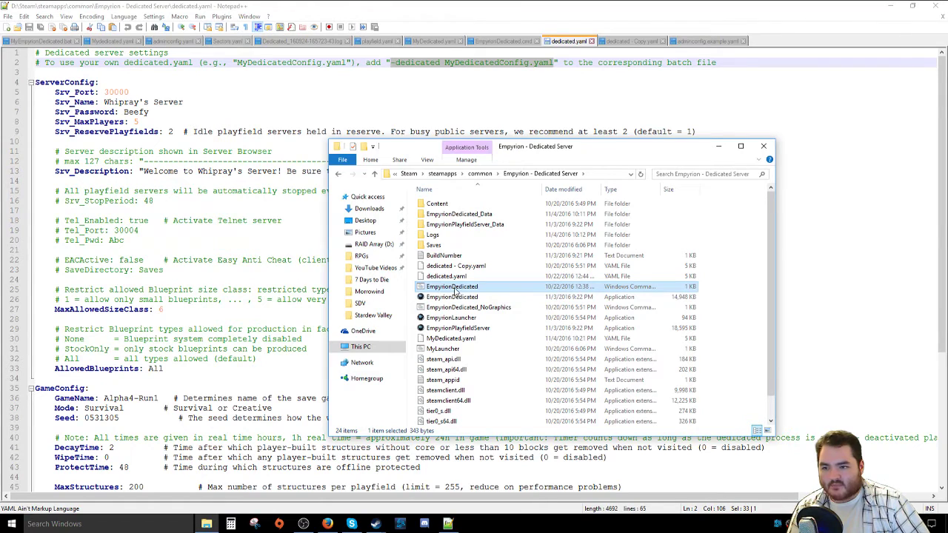
pyautogui.rightClick(456, 290)
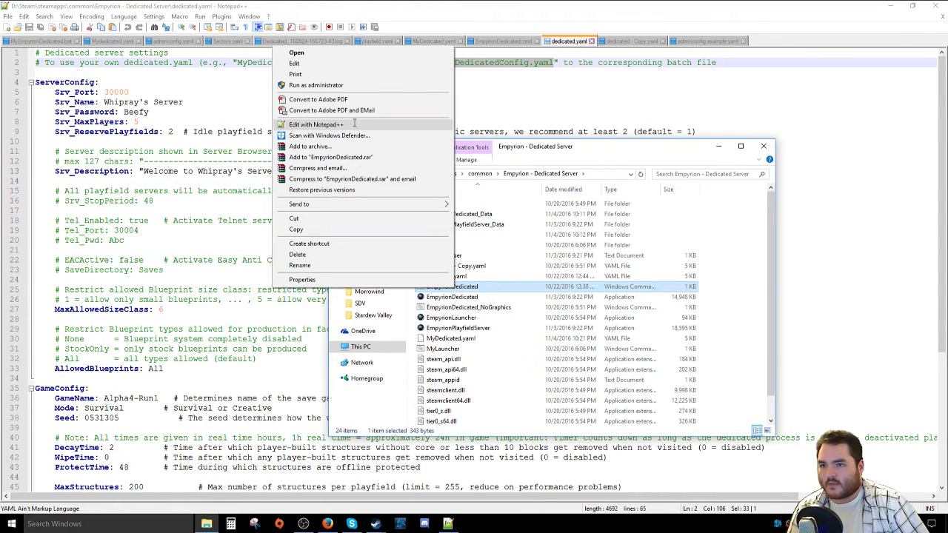
pyautogui.click(356, 125)
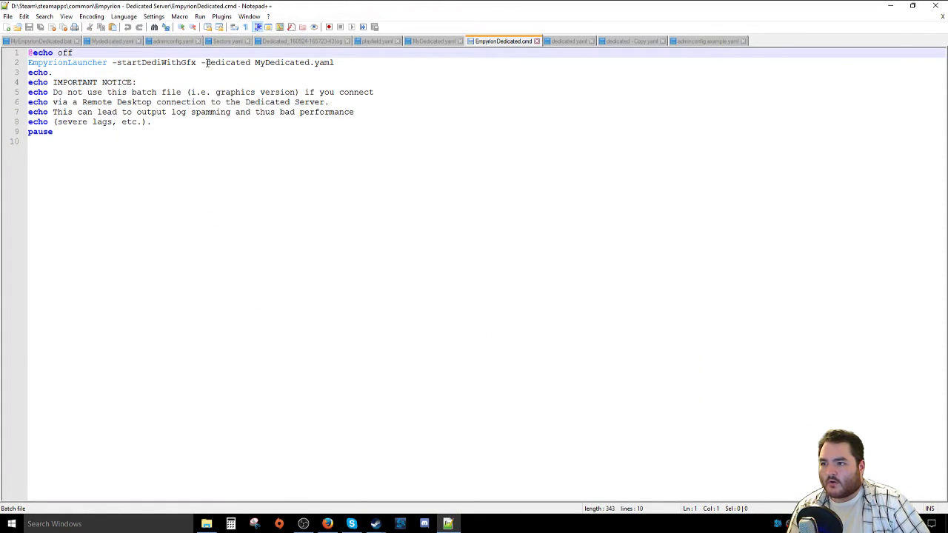
# - Highlight "-dedicated MyDedicated.yaml" in the script's EmpyrionLauncher line and compare it with the opening note in dedicated.yaml
pyautogui.moveTo(205, 63); pyautogui.dragTo(347, 64)
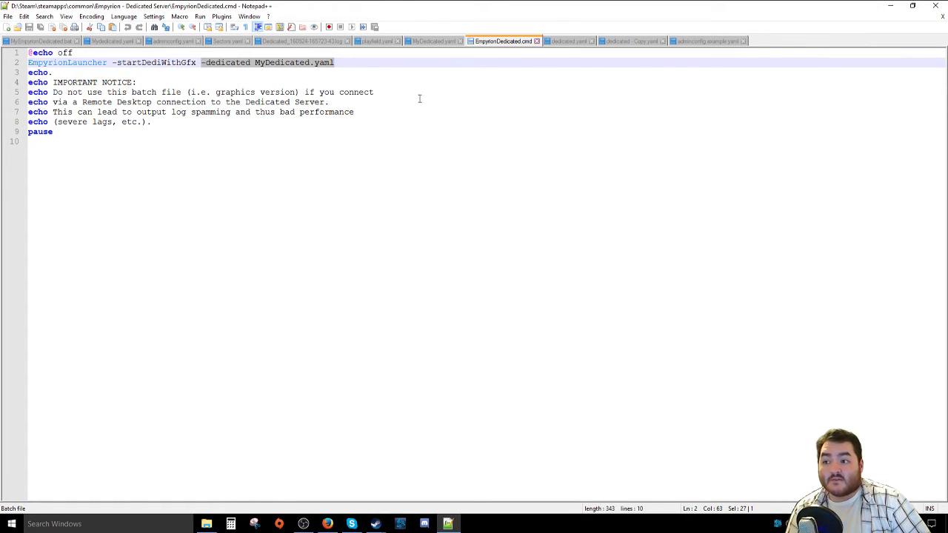
pyautogui.click(565, 43)
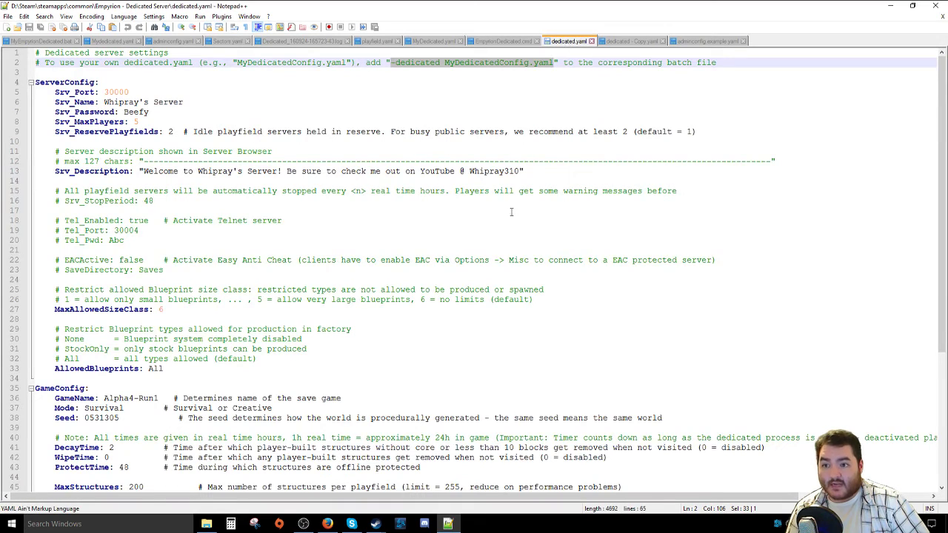
pyautogui.click(519, 42)
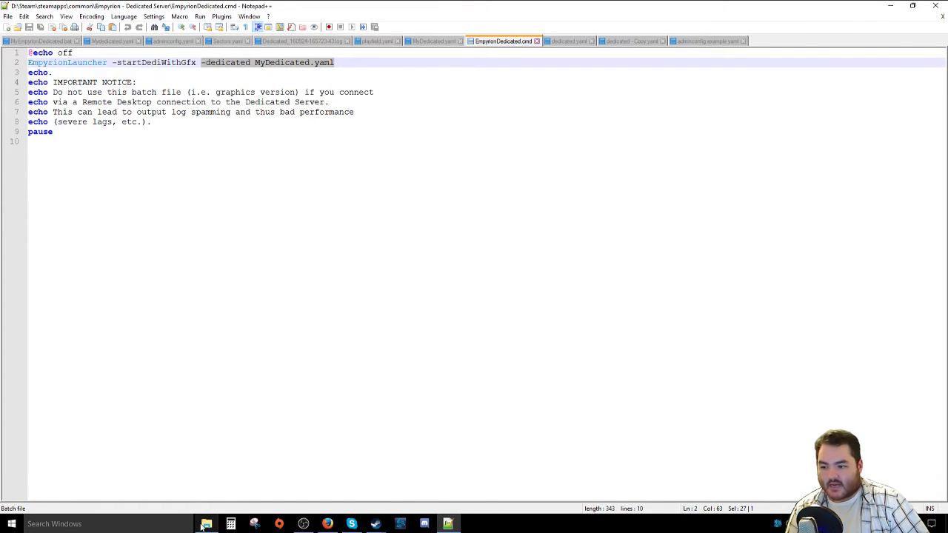
# - Switch to the Steam library and launch Empyrion - Galactic Survival Dedicated Server
pyautogui.moveTo(201, 526)
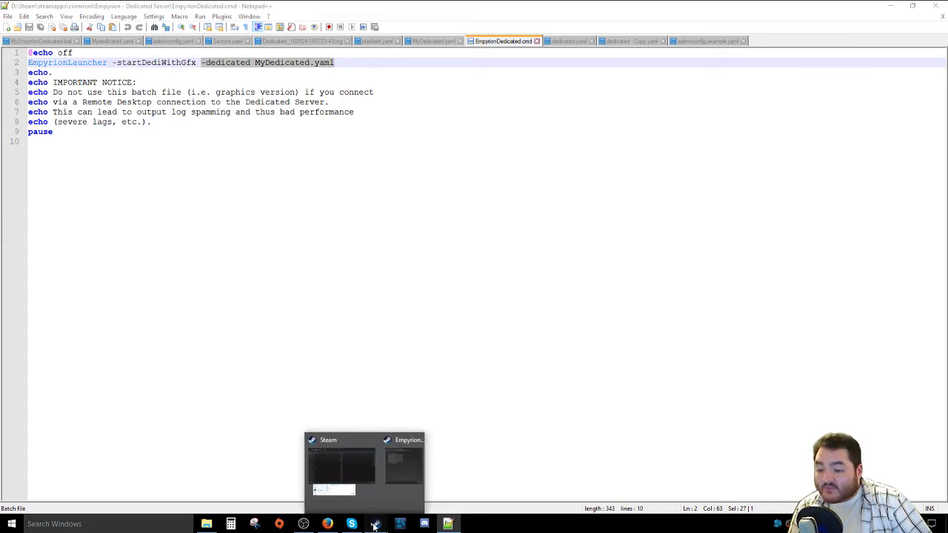
pyautogui.click(363, 484)
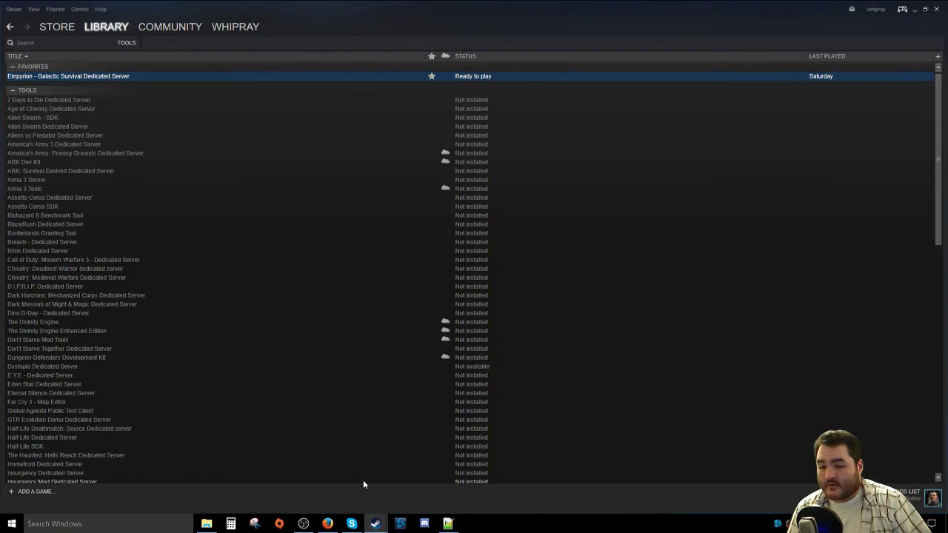
pyautogui.rightClick(87, 78)
pyautogui.click(72, 79)
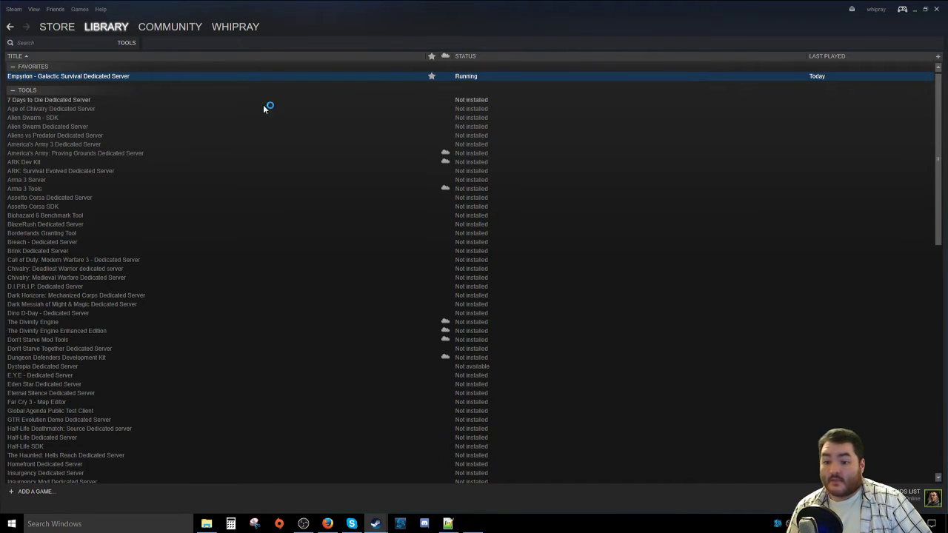
# - Minimise Steam and Notepad++ and close the dedicated server's Properties window
pyautogui.click(914, 9)
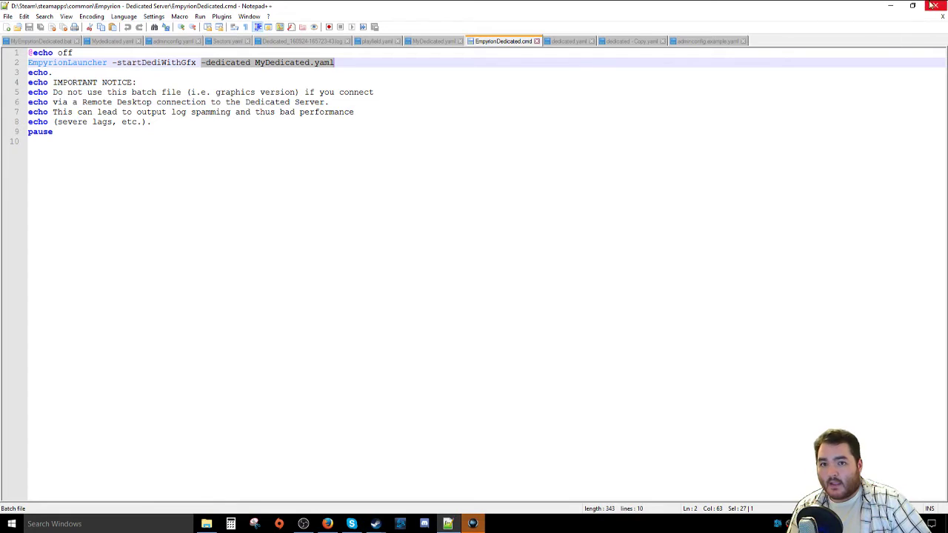
pyautogui.click(892, 9)
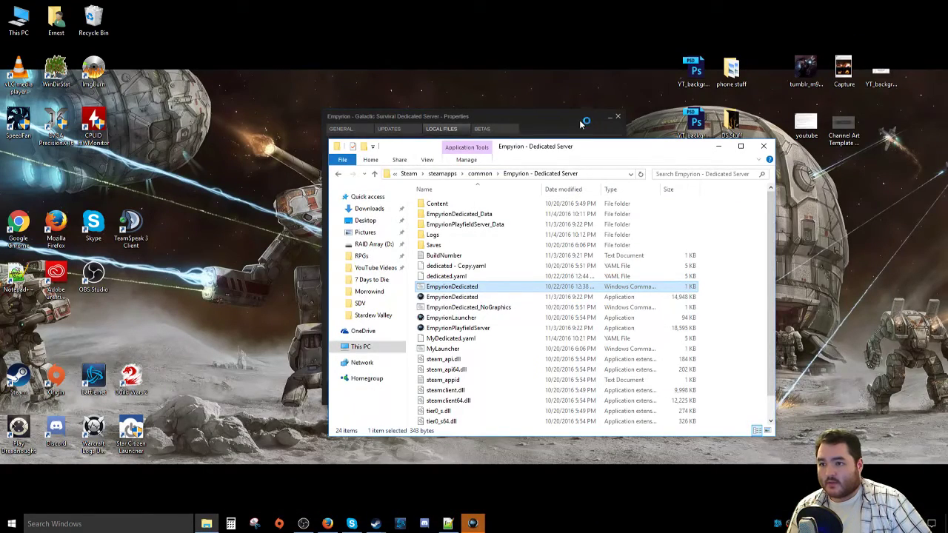
pyautogui.click(617, 116)
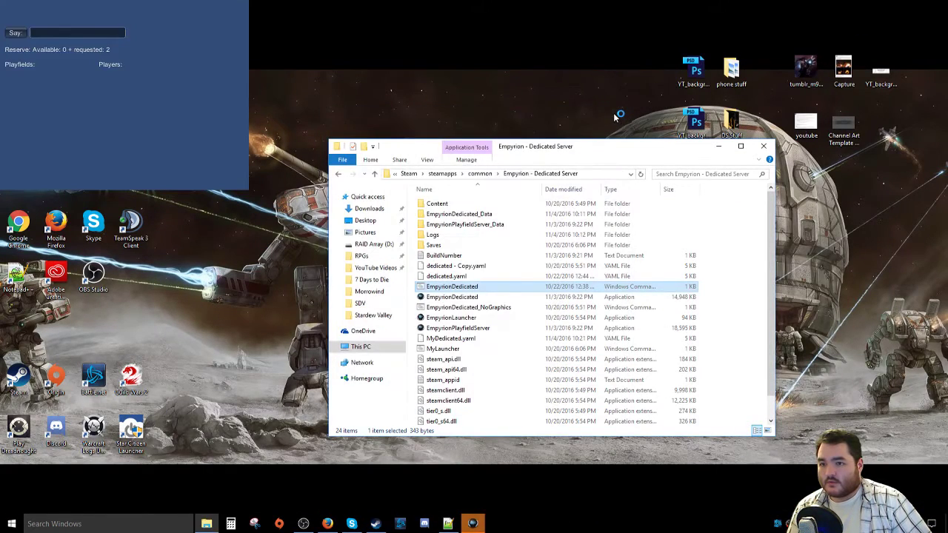
# - Bring up the Empyrion Dedicated Server window, move it aside, and close the server's folder window
pyautogui.moveTo(474, 524)
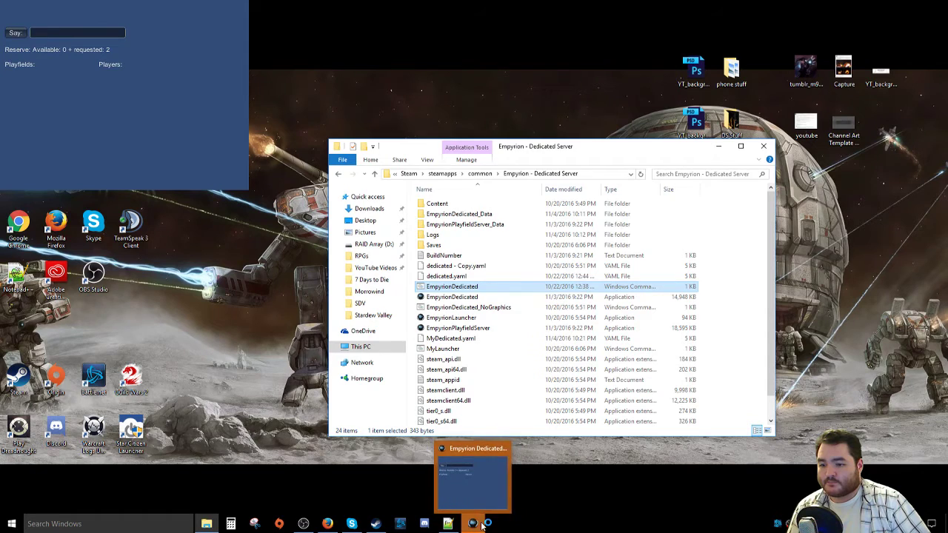
pyautogui.click(483, 494)
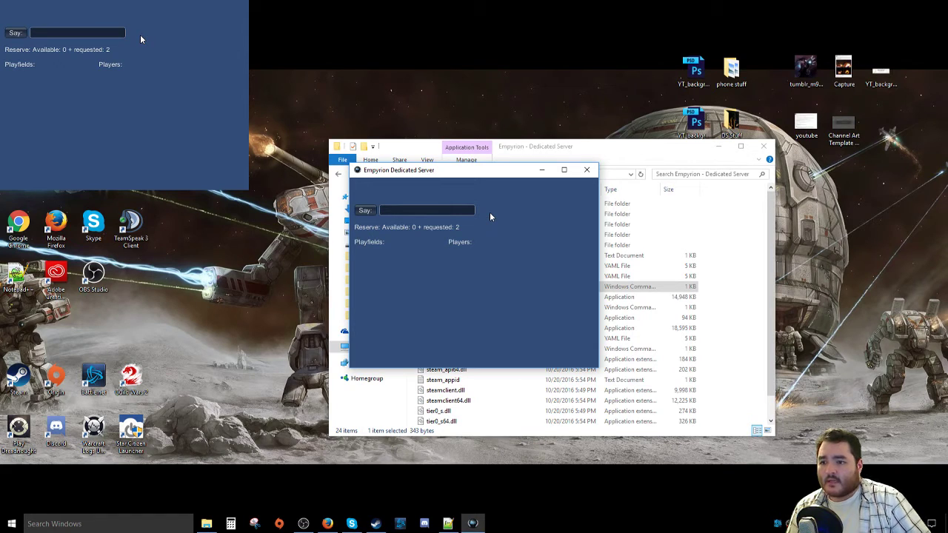
pyautogui.moveTo(447, 174); pyautogui.dragTo(542, 184)
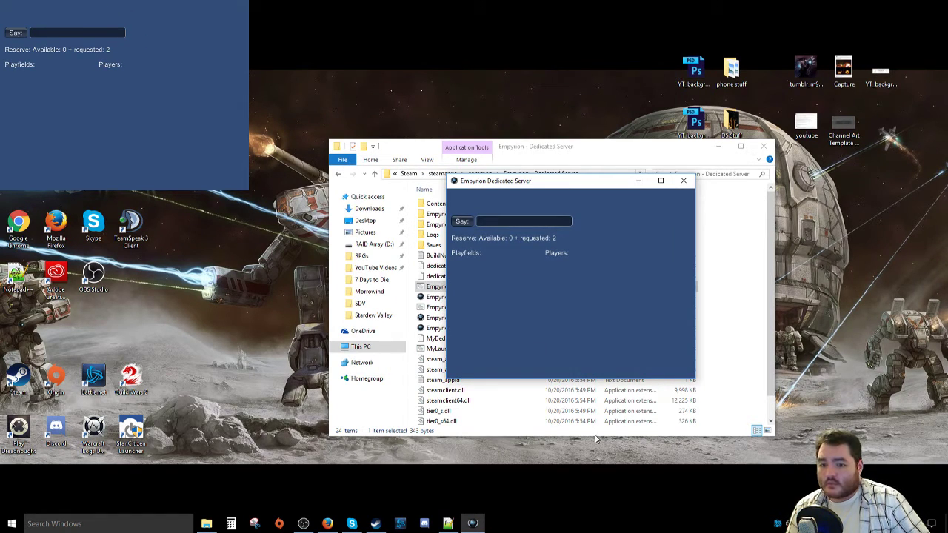
pyautogui.click(452, 478)
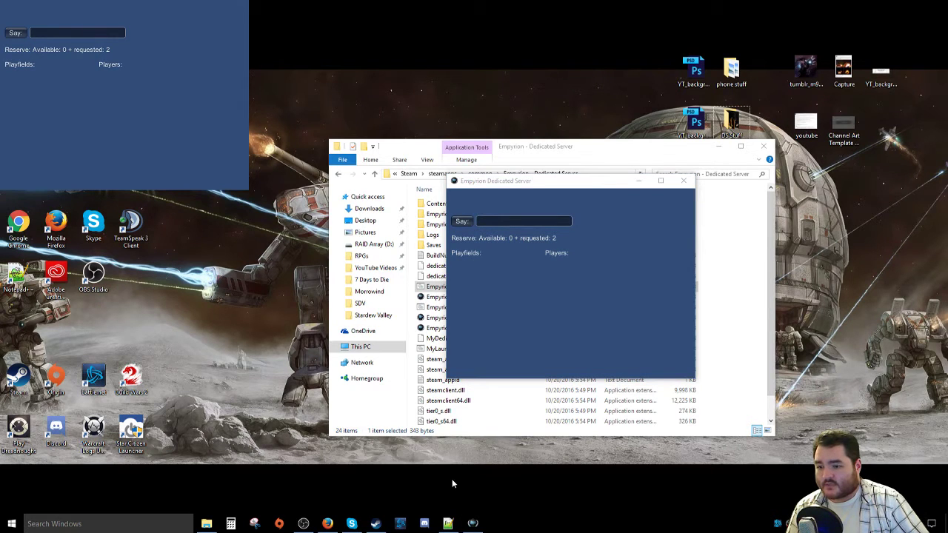
pyautogui.click(763, 146)
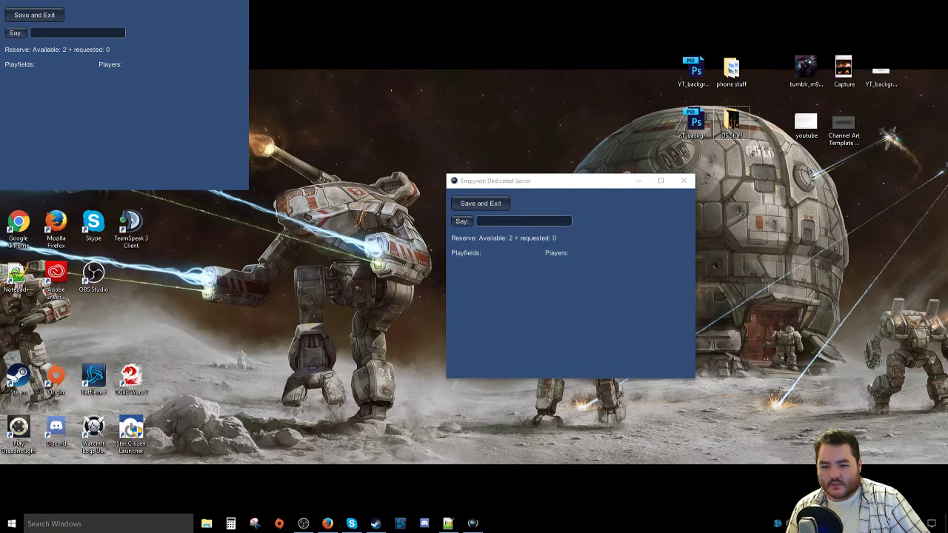
# - Launch the Empyrion - Galactic Survival game through Steam and choose to wait for the program to respond
pyautogui.rightClick(777, 524)
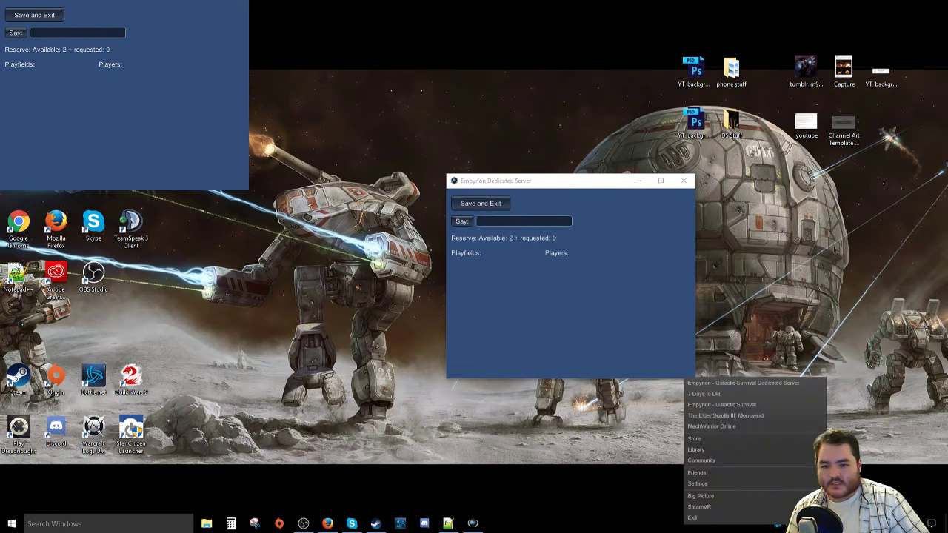
pyautogui.click(782, 411)
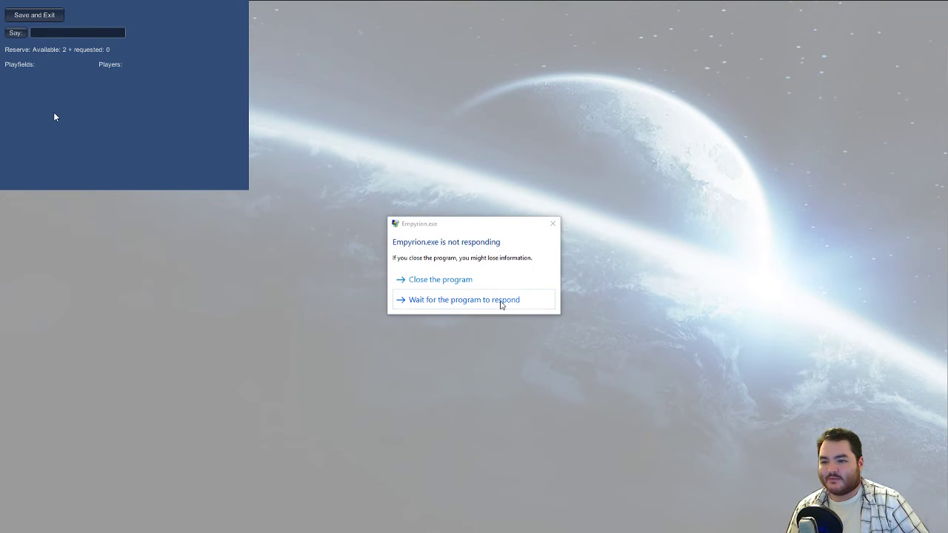
pyautogui.click(498, 300)
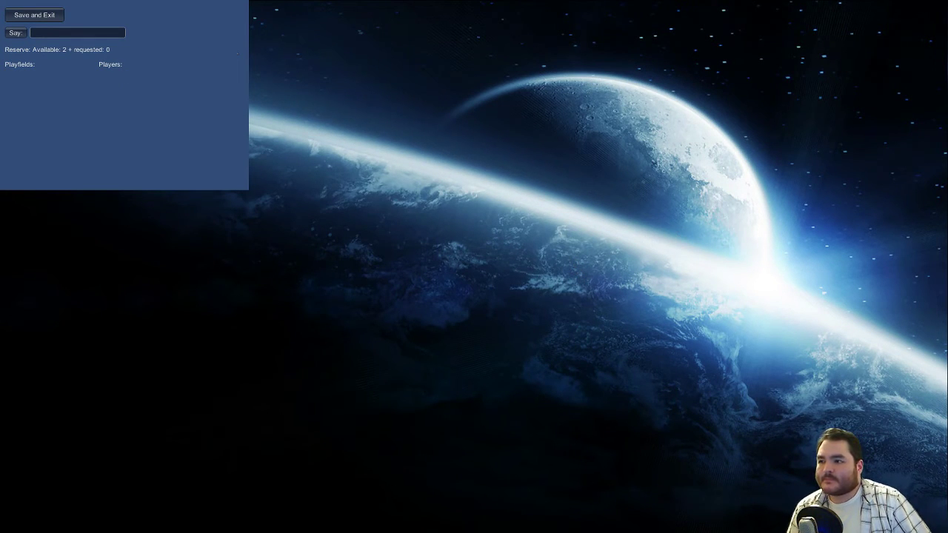
# - Connect to Whipray's Server from the game's multiplayer server list and open the in-game menu
pyautogui.click(150, 289)
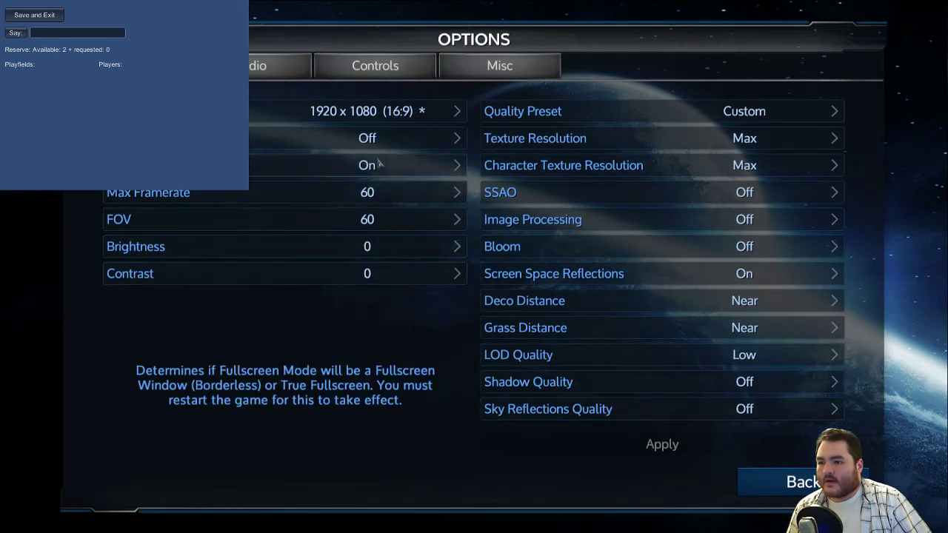
pyautogui.click(763, 482)
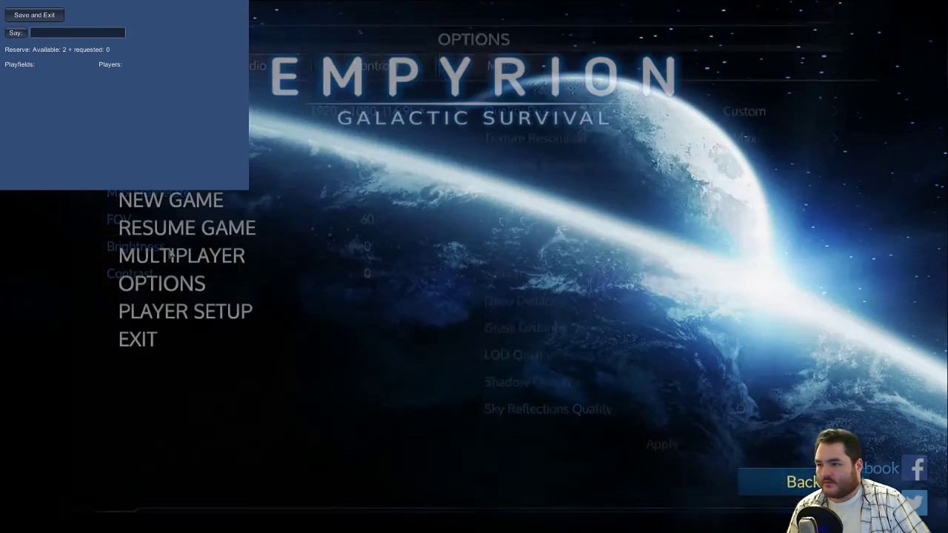
pyautogui.click(208, 260)
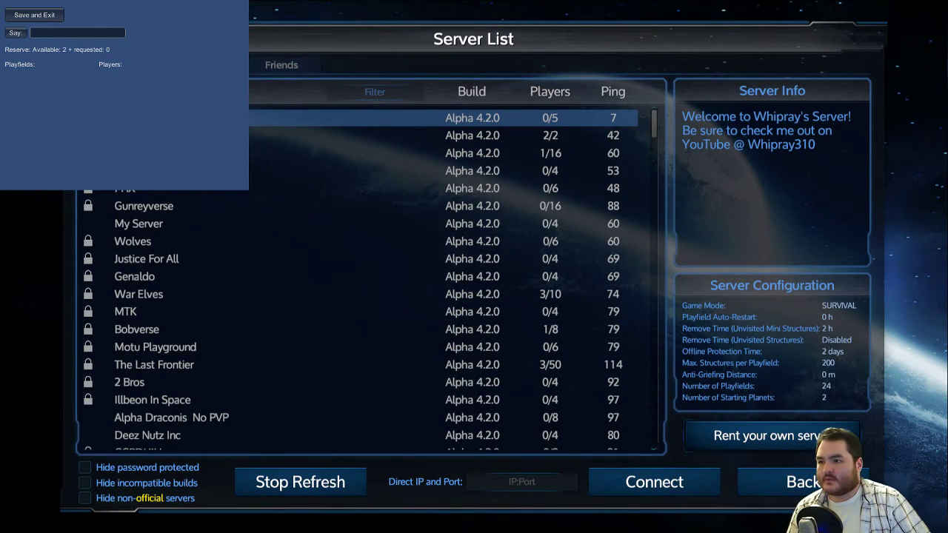
pyautogui.click(648, 483)
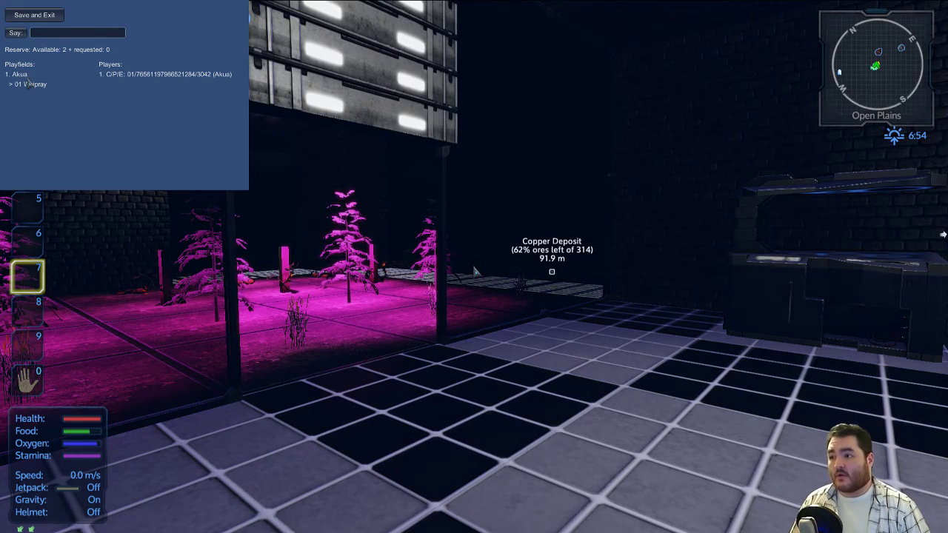
pyautogui.press('Escape')
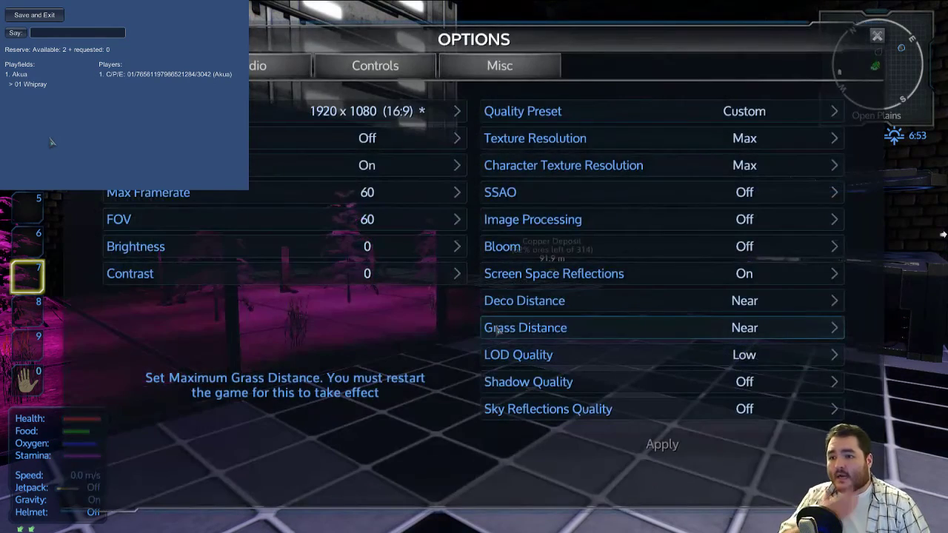